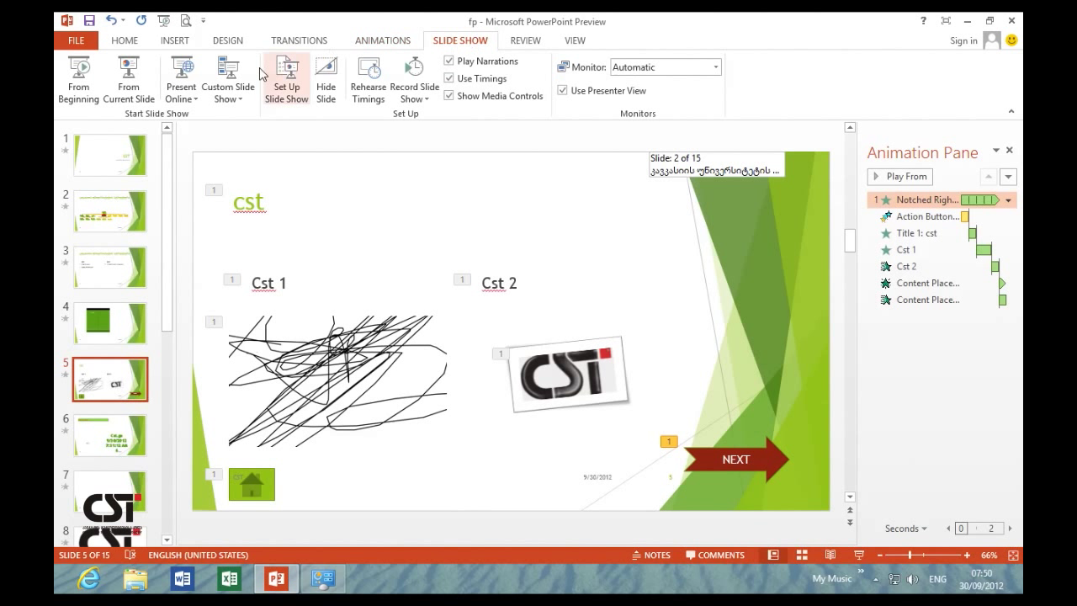
- Preview the show, then start a new custom show with slides 2, 3, 4 and 7 ticked
click(92, 100)
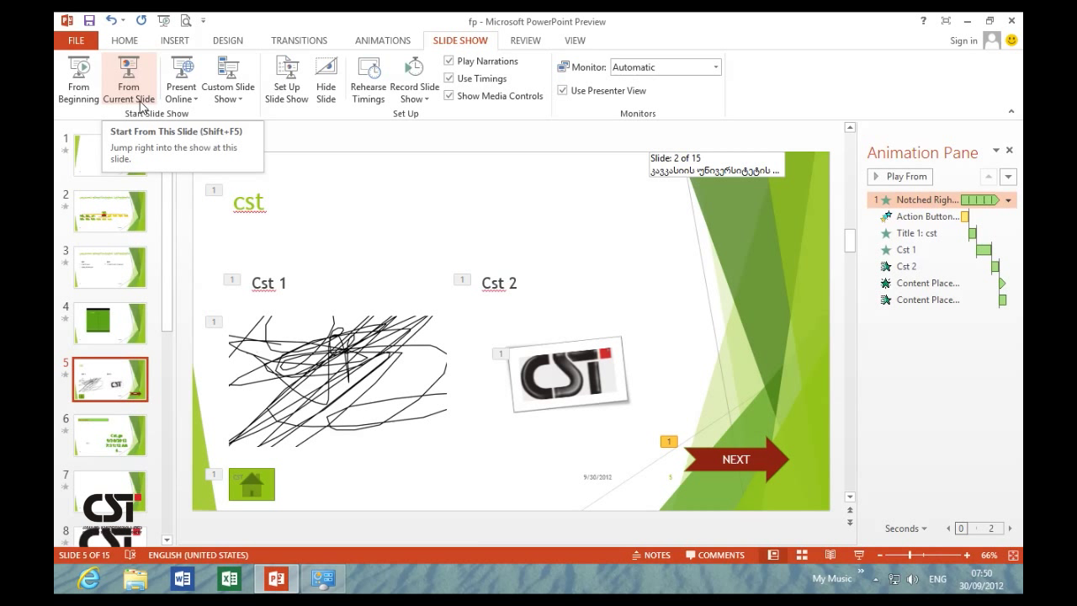
click(142, 104)
click(239, 99)
click(246, 116)
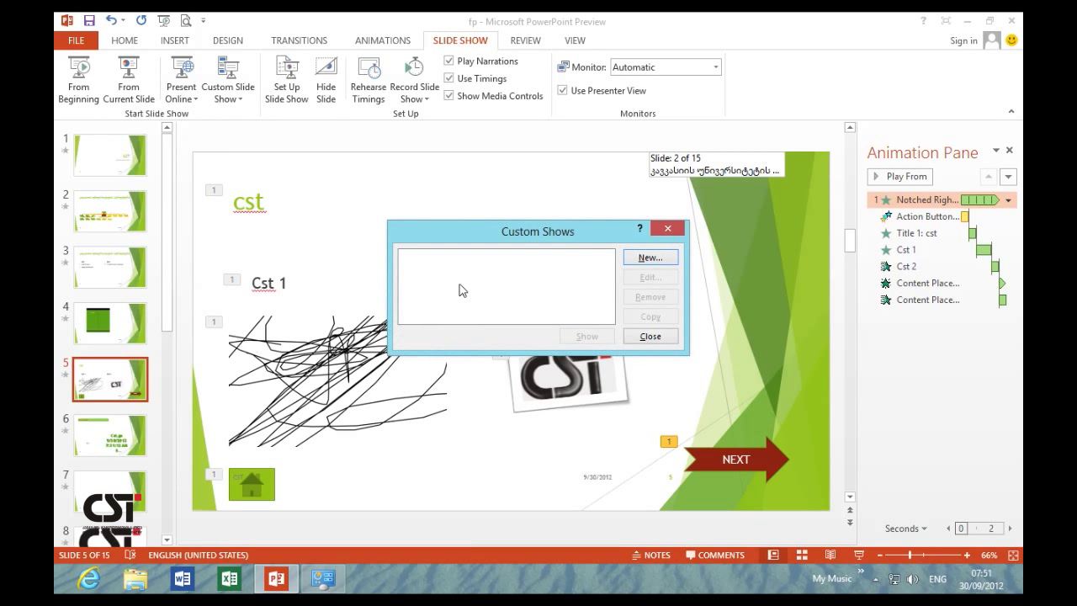
click(643, 257)
click(413, 257)
click(370, 312)
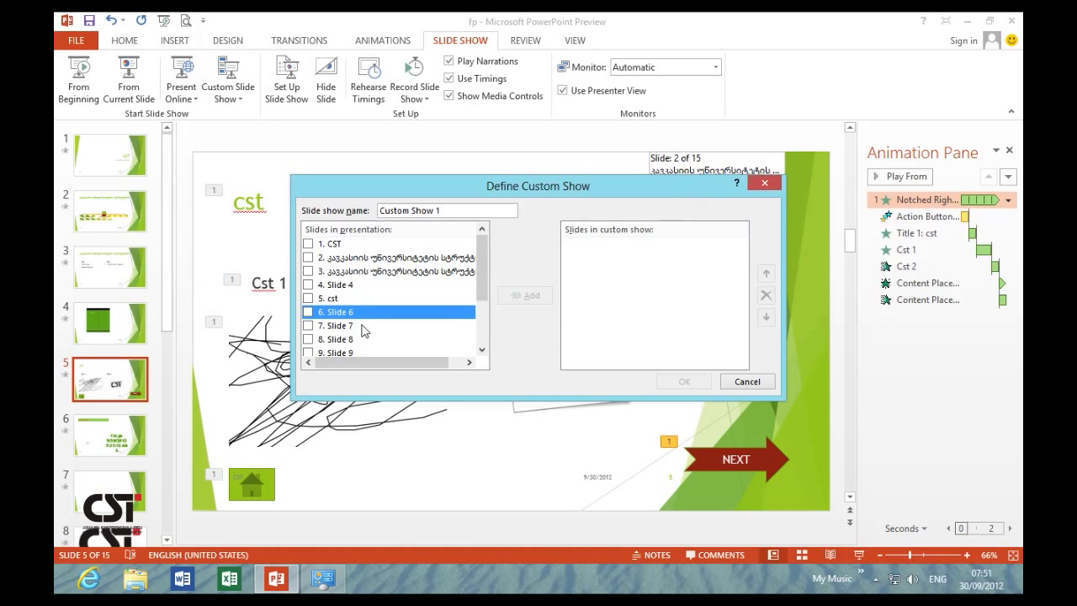
click(309, 271)
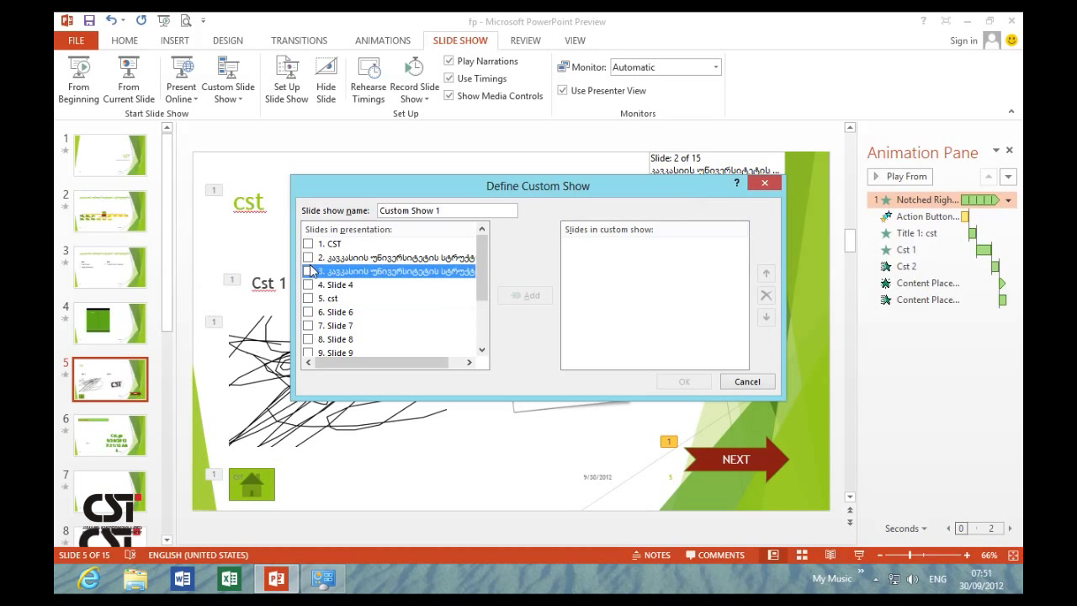
click(308, 258)
click(308, 271)
click(308, 285)
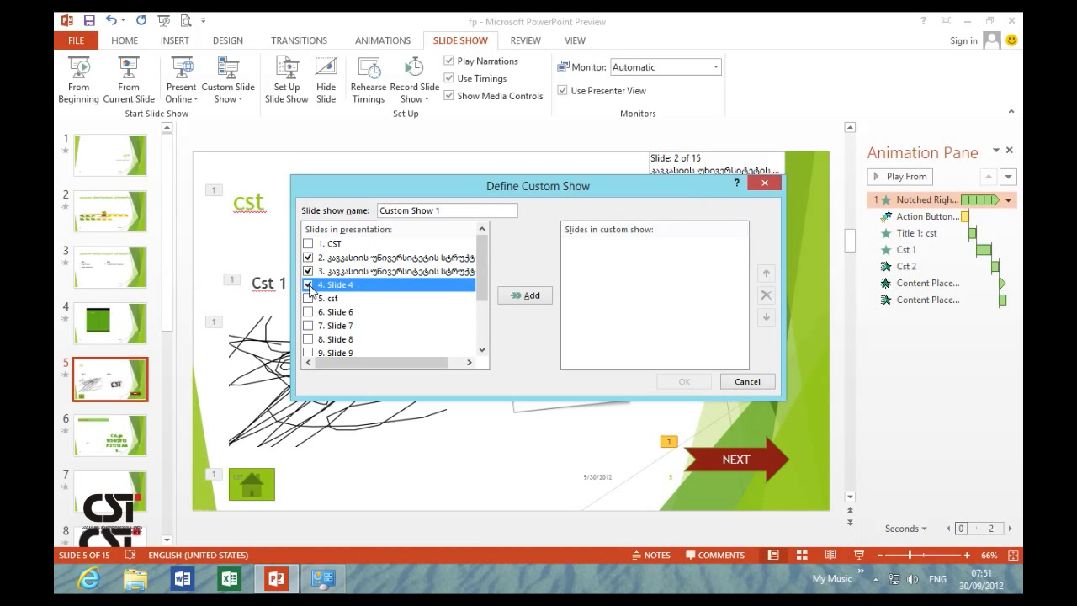
click(308, 326)
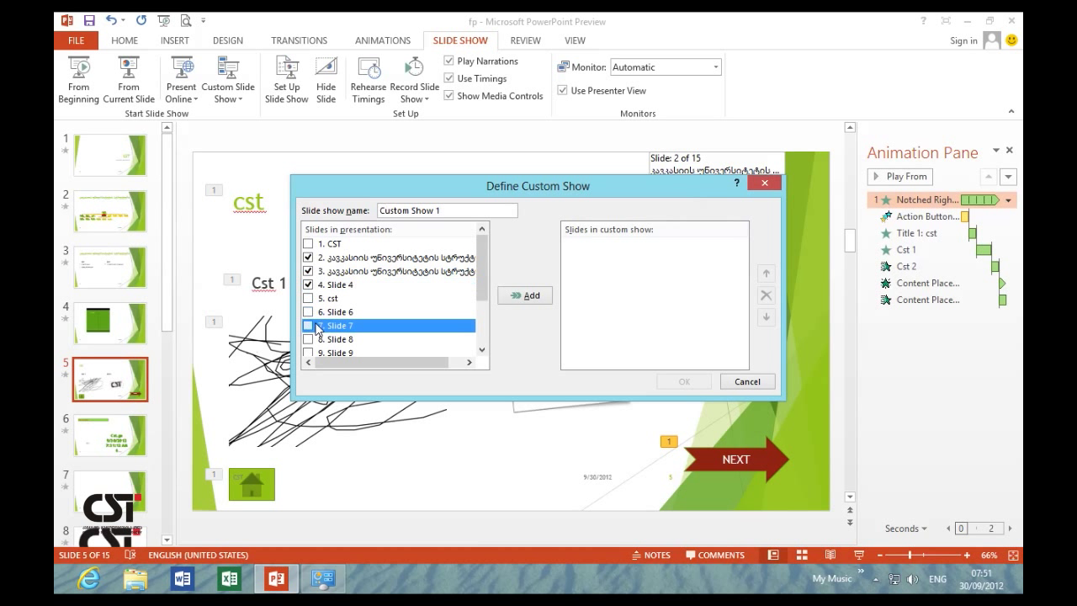
- Add the ticked slides and reorder them to 2, 4, 7, 3, saving Custom Show 1
click(518, 296)
click(596, 258)
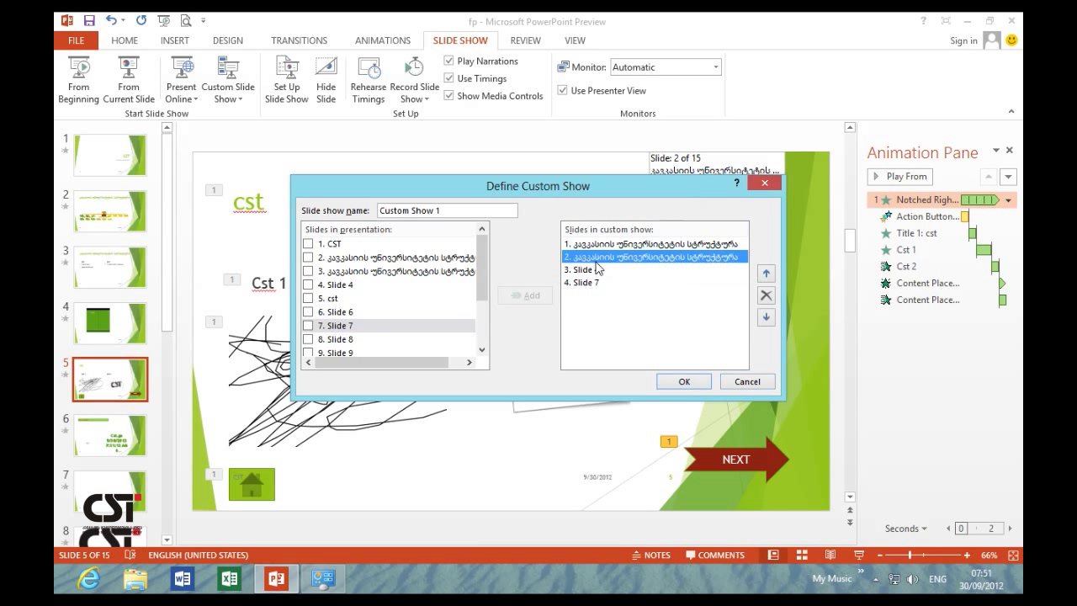
click(766, 316)
click(766, 317)
click(703, 244)
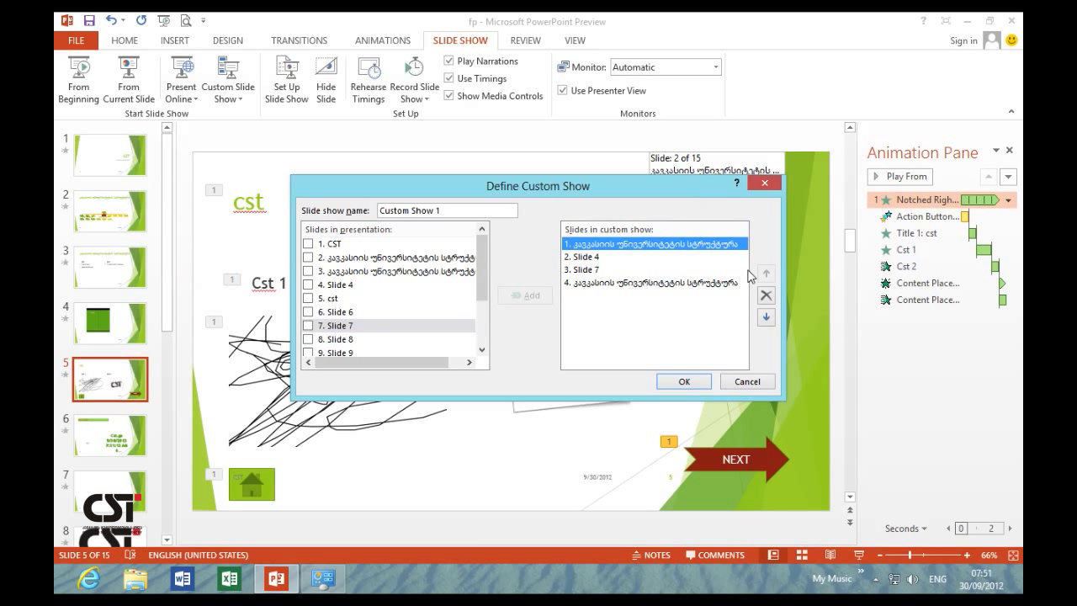
click(766, 316)
click(682, 382)
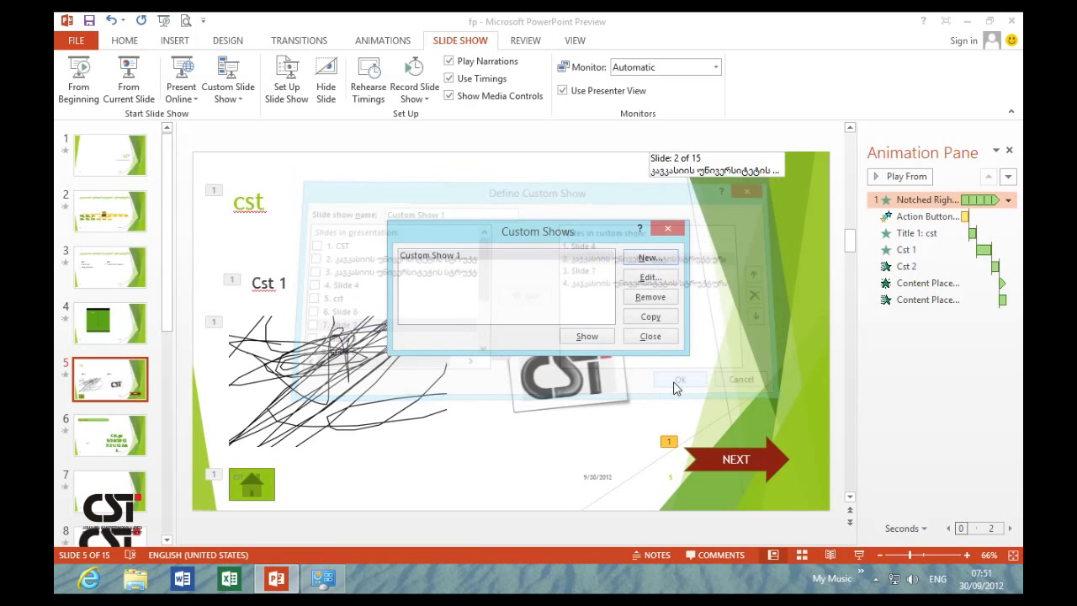
click(640, 340)
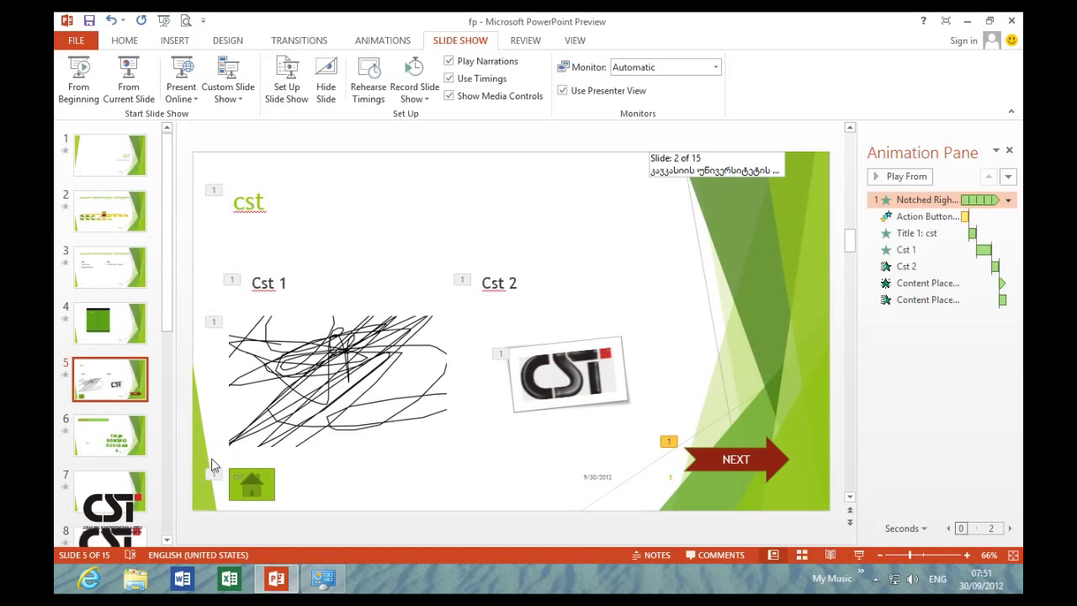
- Try linking the NEXT arrow to a custom show, then cancel so it stays Next Slide
click(765, 452)
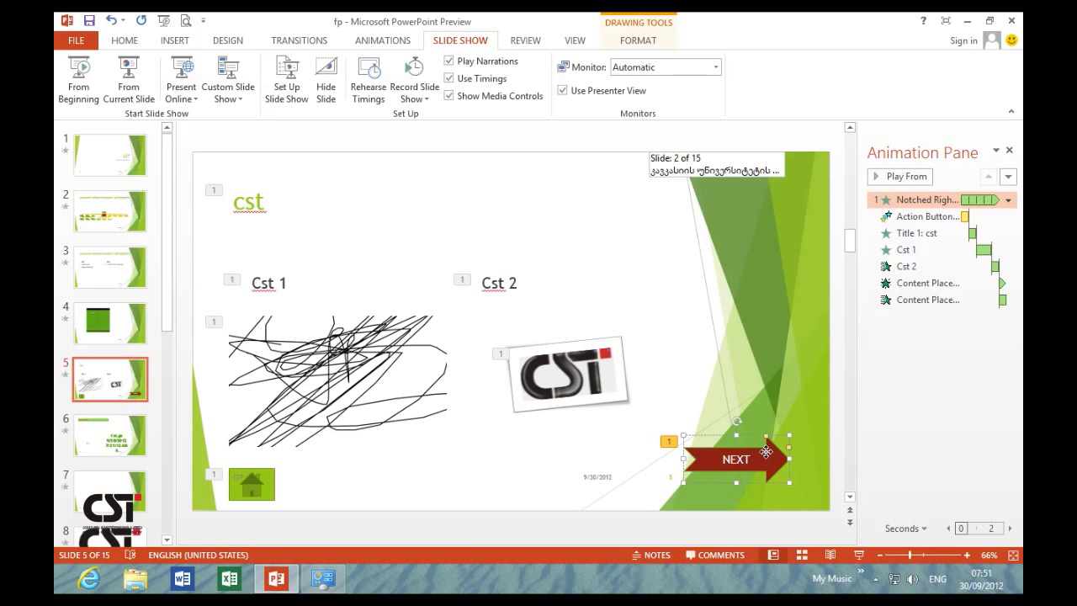
click(189, 40)
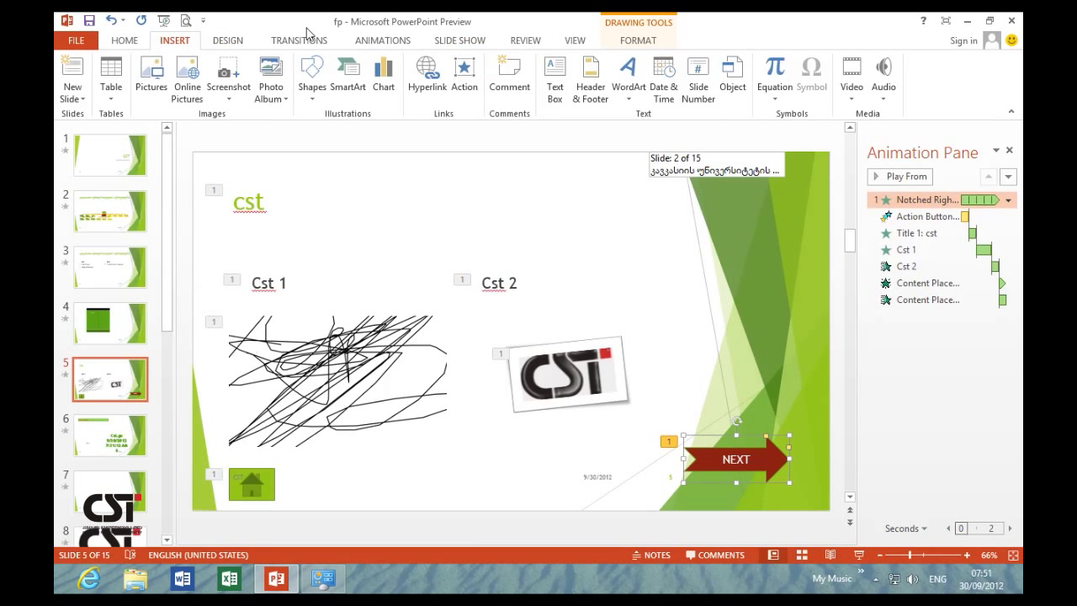
click(464, 74)
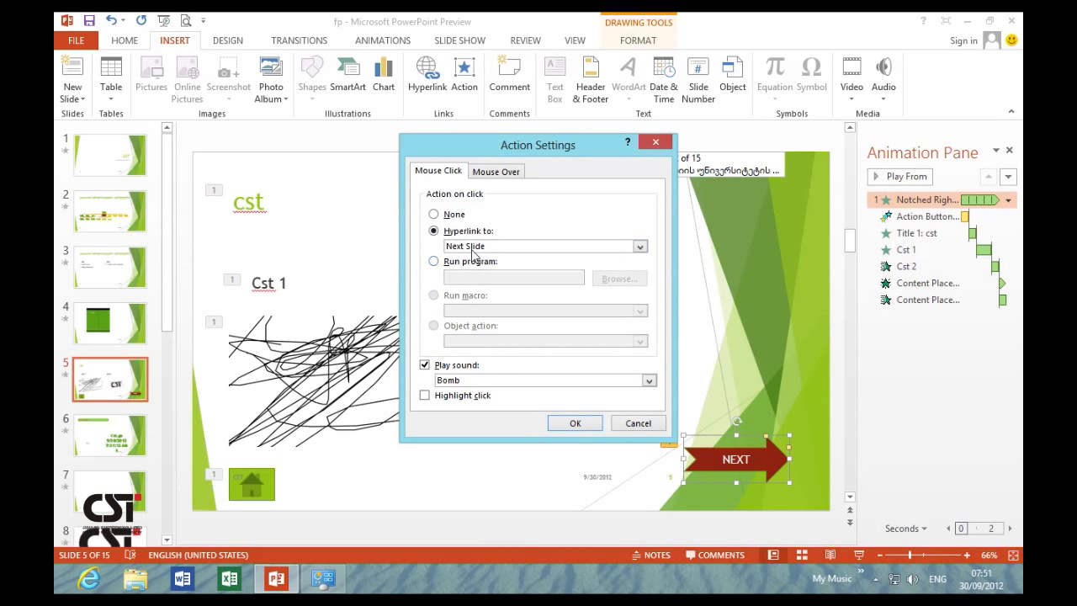
click(473, 249)
click(446, 345)
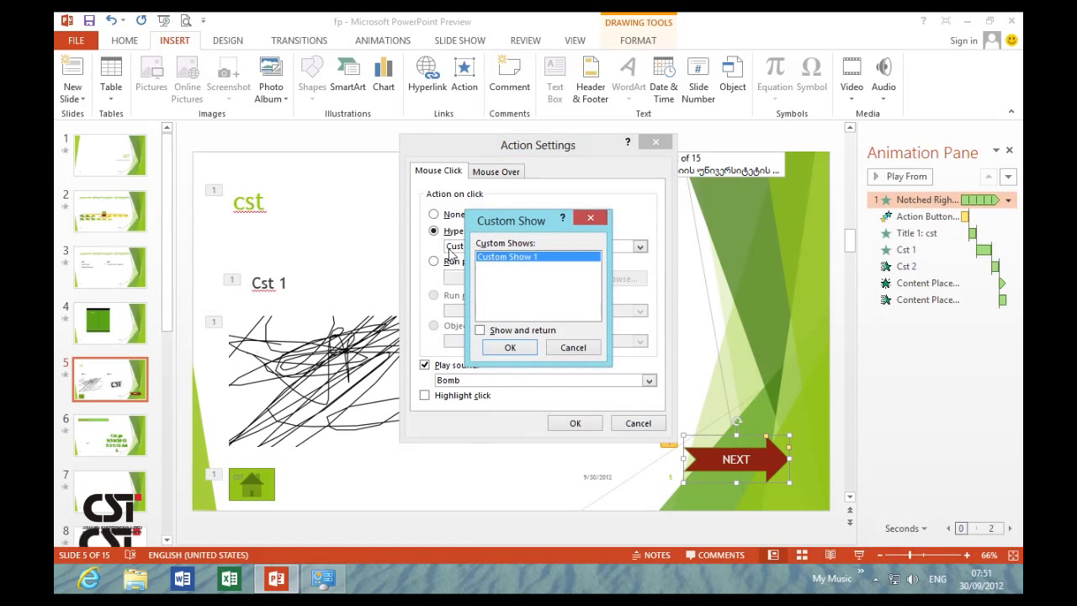
click(554, 349)
click(638, 423)
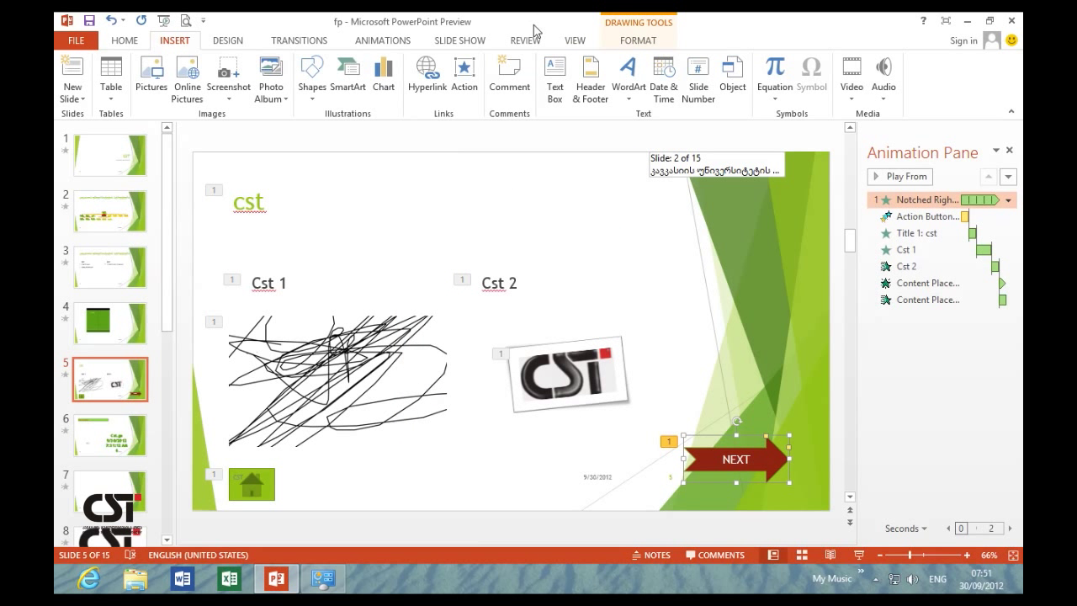
- Uncheck 'Loop continuously until Esc' in Set Up Slide Show and confirm
click(468, 42)
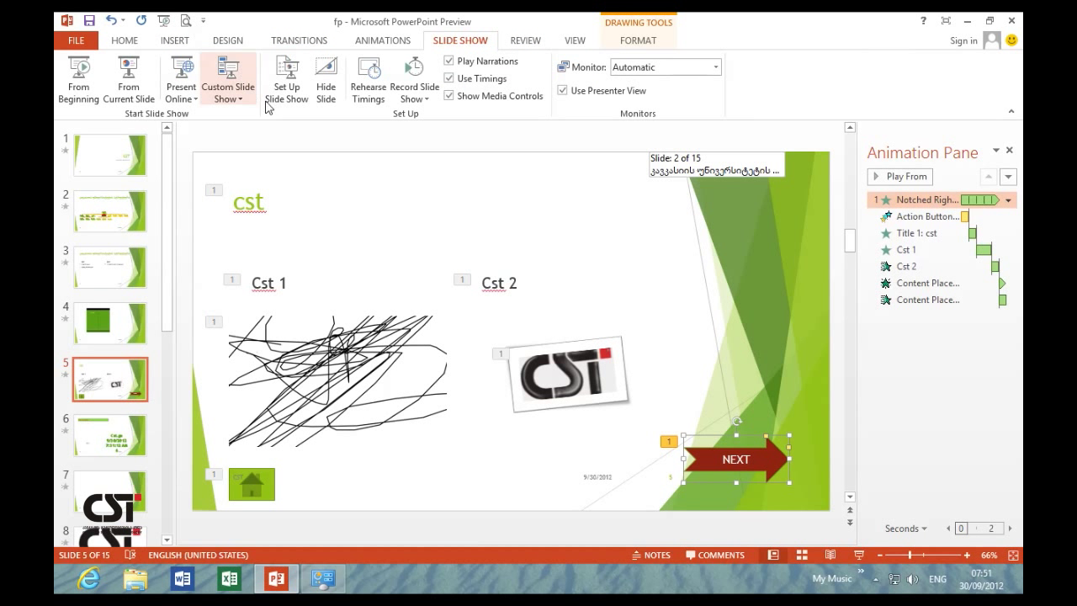
click(286, 93)
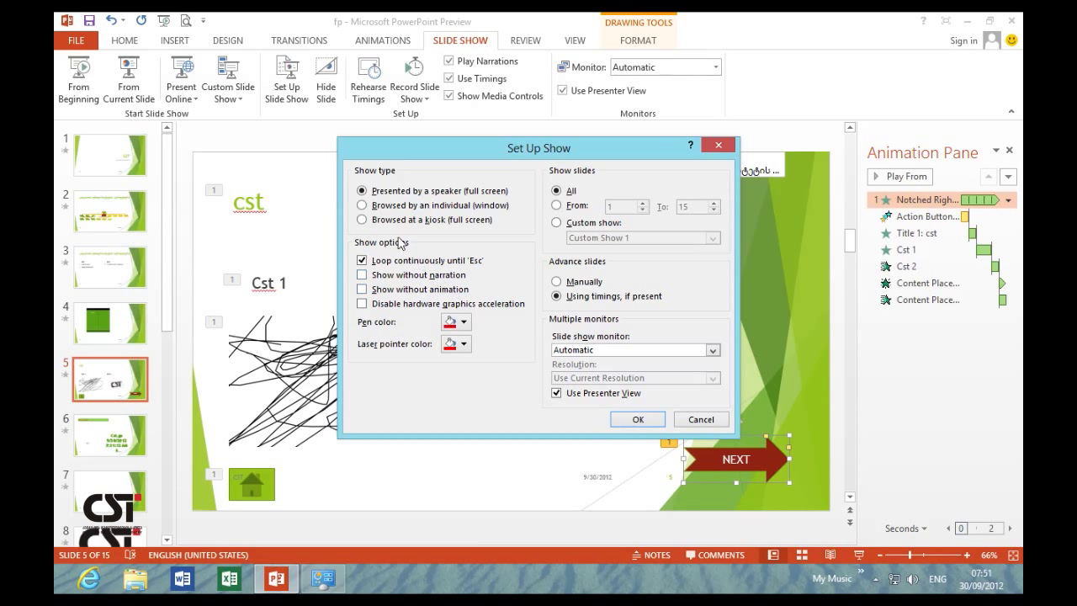
click(389, 261)
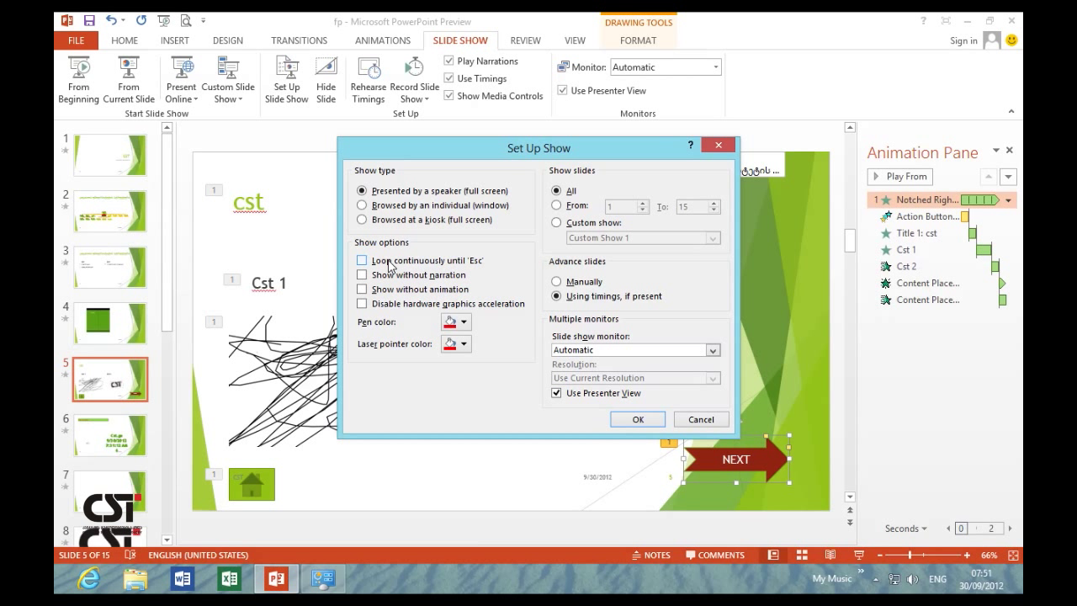
click(633, 420)
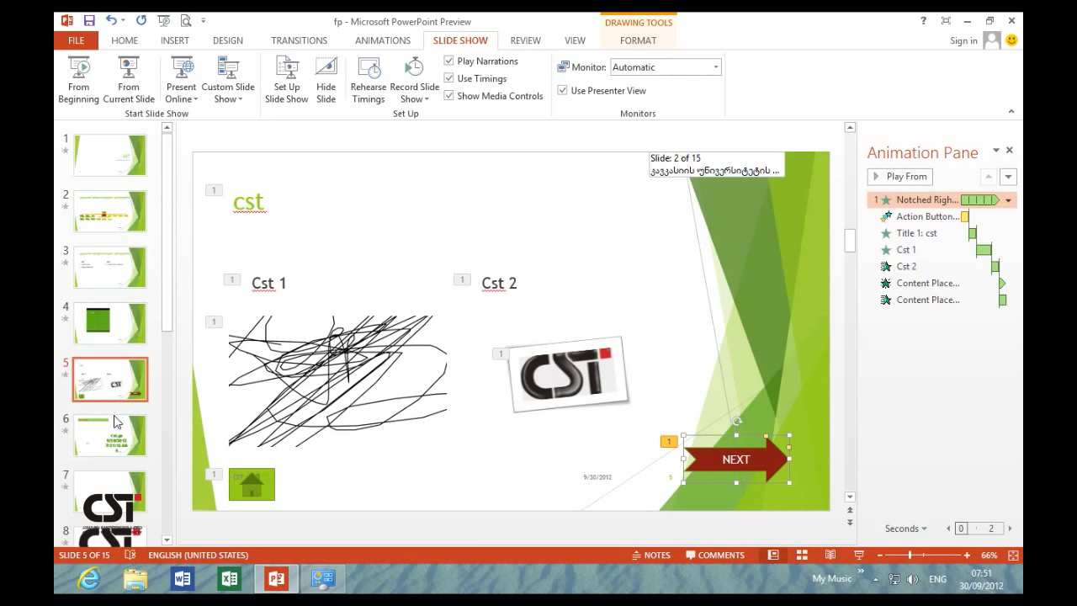
- Delete blank slides 9 through 14 and return to the CST title slide
scroll(116, 422, down, 2)
scroll(117, 422, down, 3)
scroll(116, 422, down, 2)
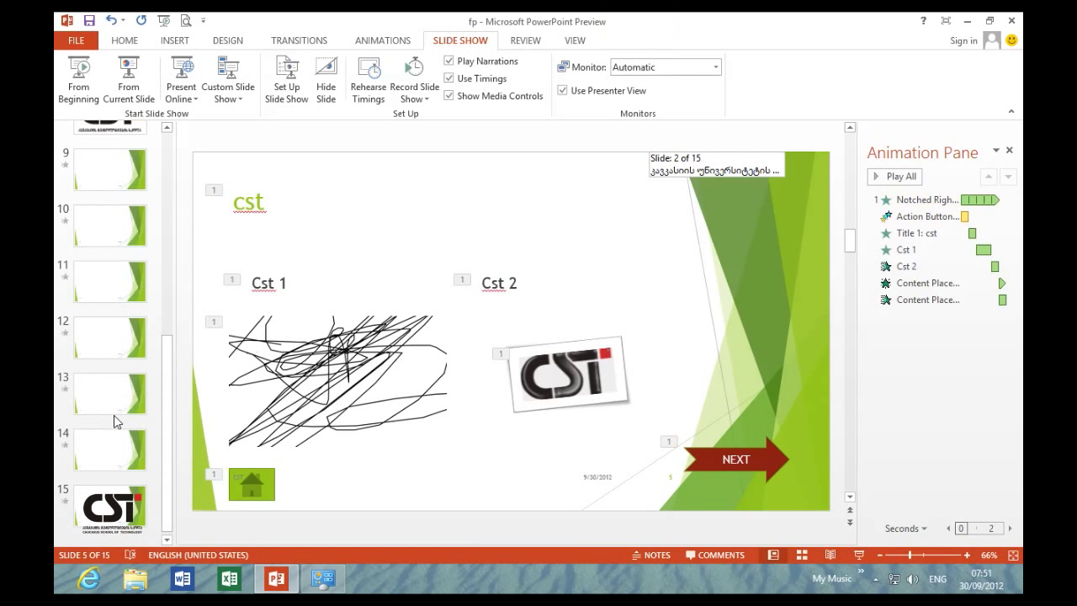
scroll(113, 415, up, 1)
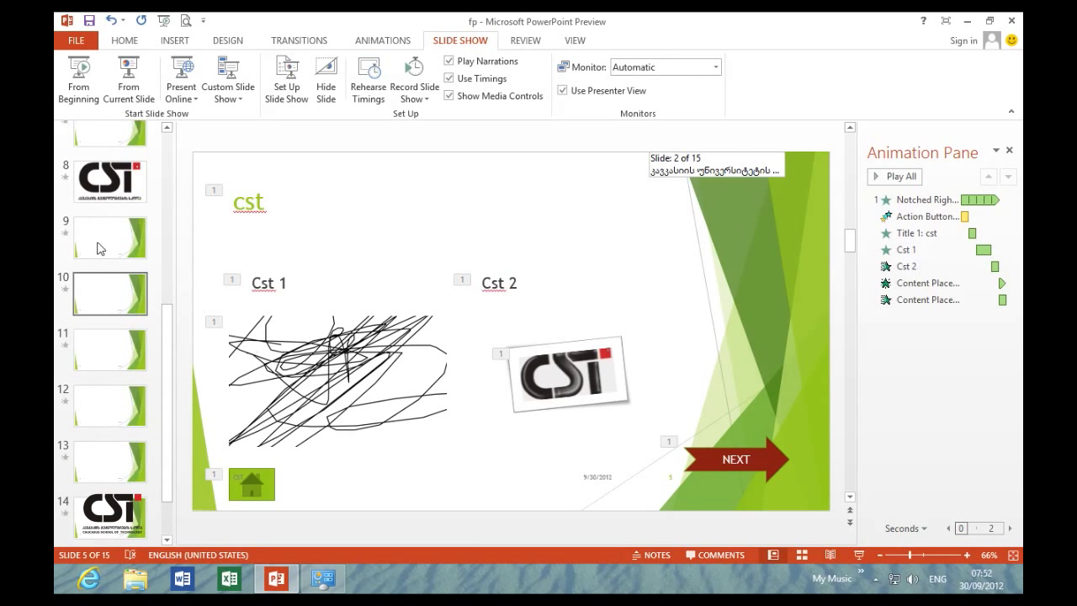
click(100, 240)
scroll(121, 409, down, 1)
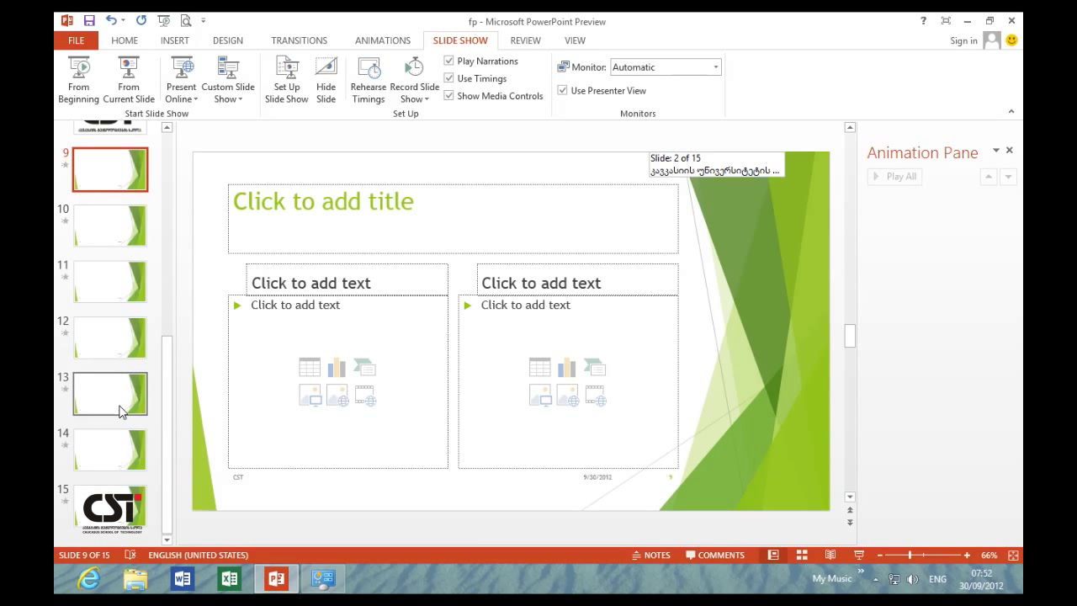
shift+click(115, 468)
key(Delete)
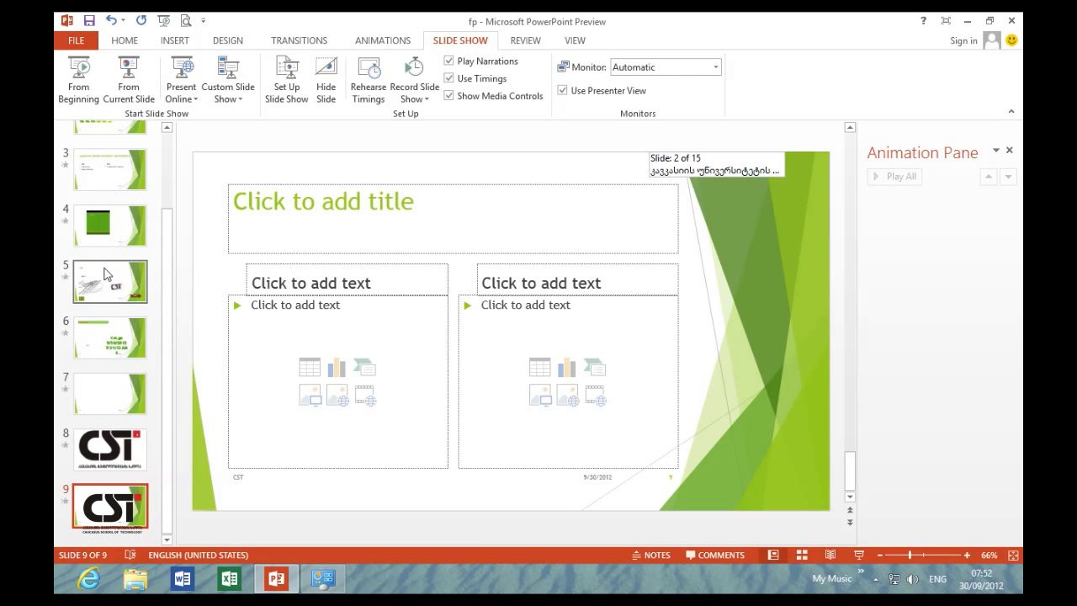
scroll(108, 234, up, 2)
click(106, 166)
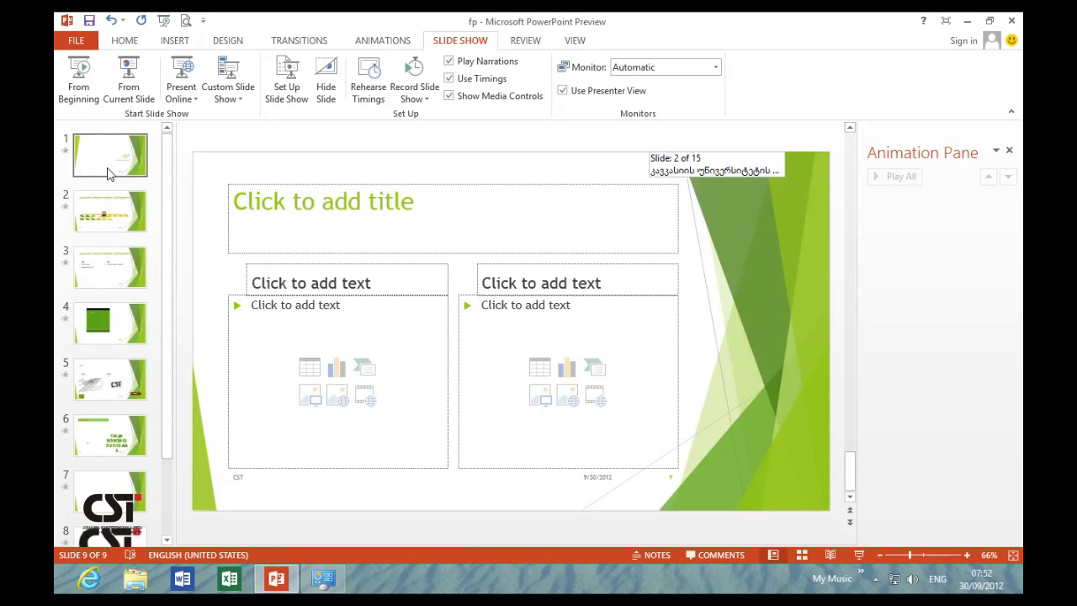
- Rehearse timings, advancing through all nine slides to a 0:00:16 total
click(374, 99)
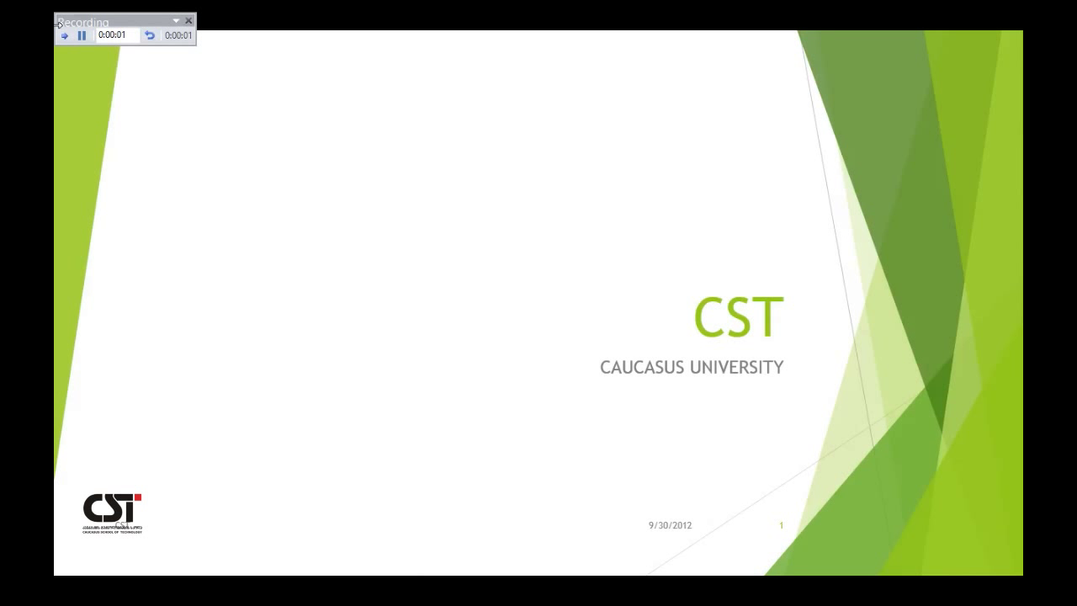
click(64, 38)
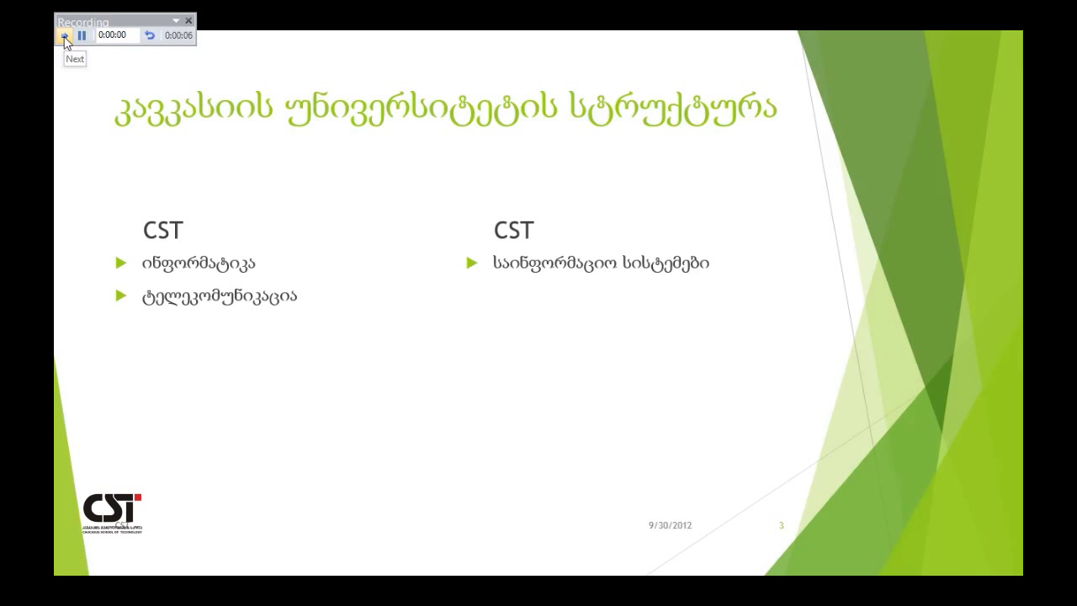
click(64, 38)
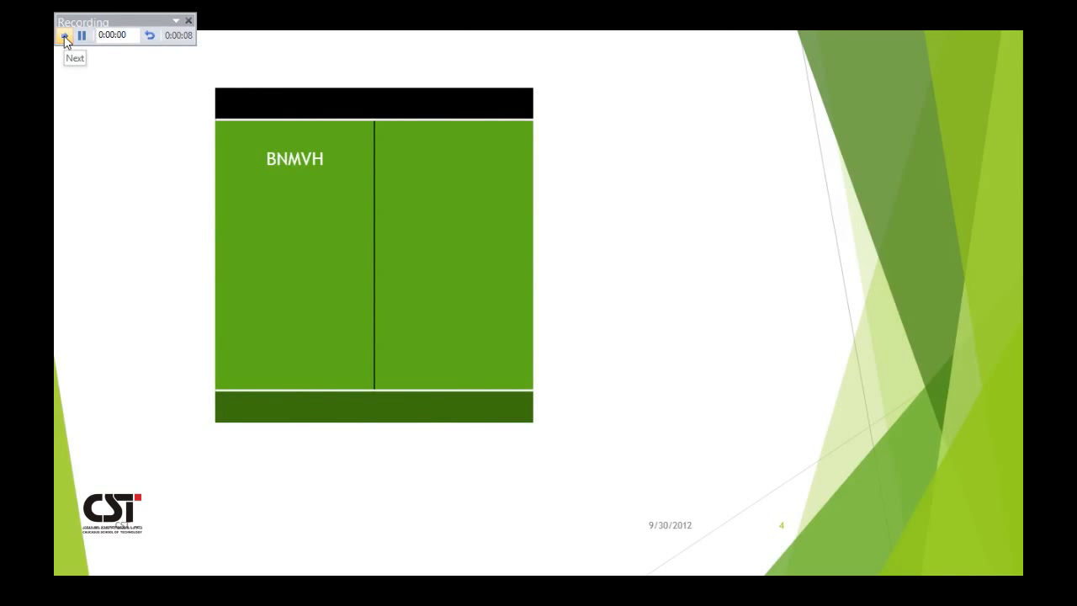
click(65, 38)
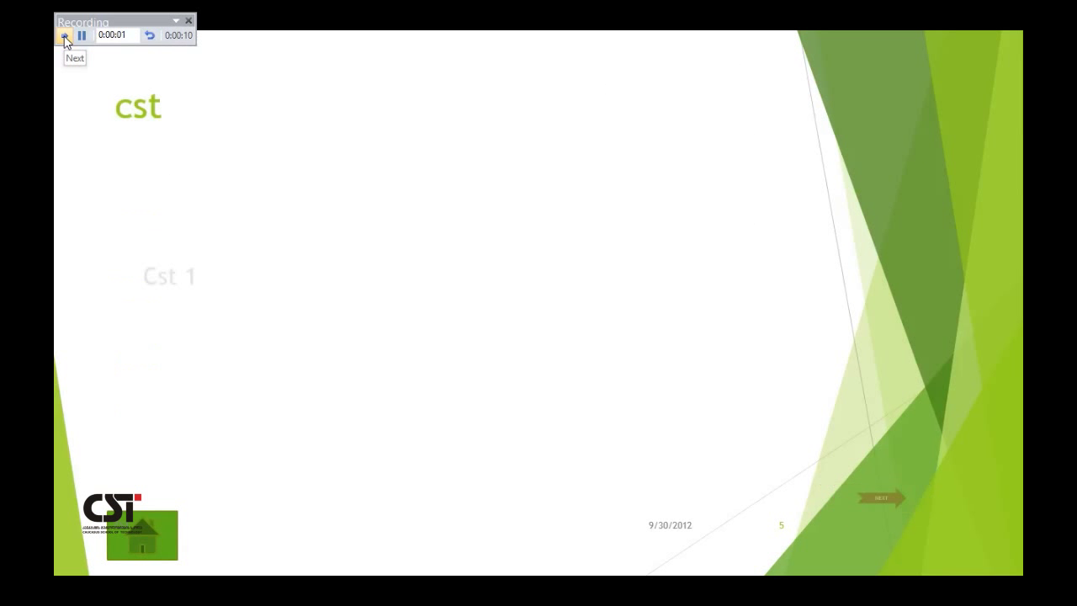
click(65, 38)
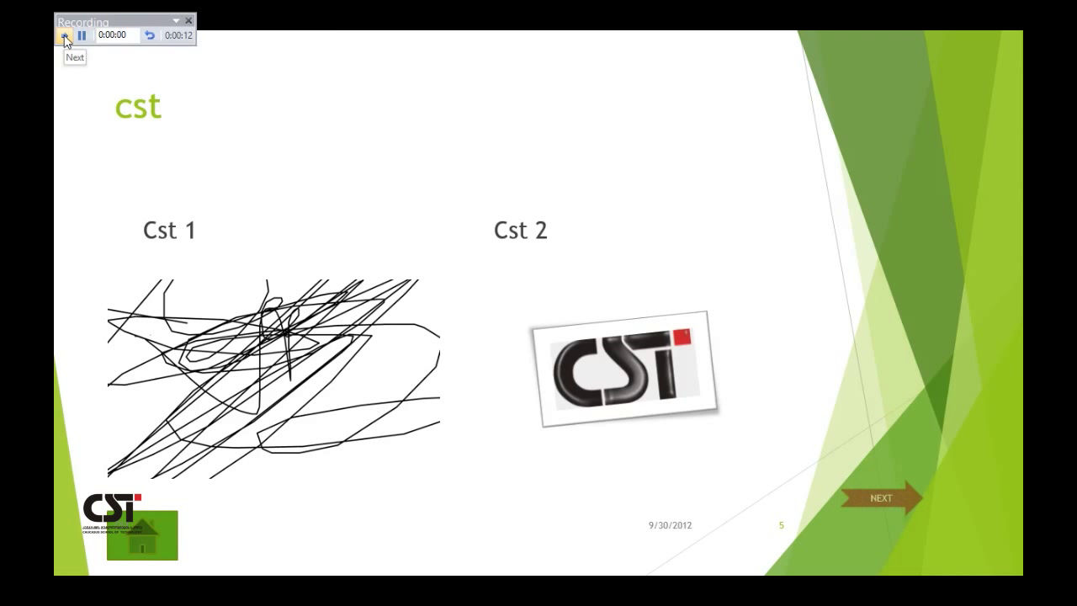
click(65, 37)
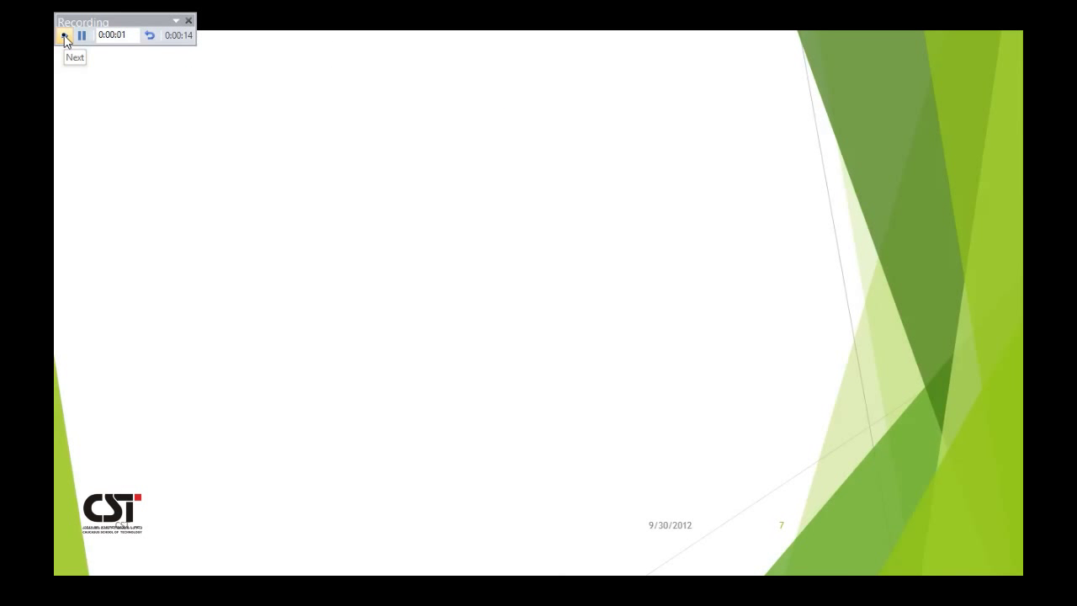
click(64, 38)
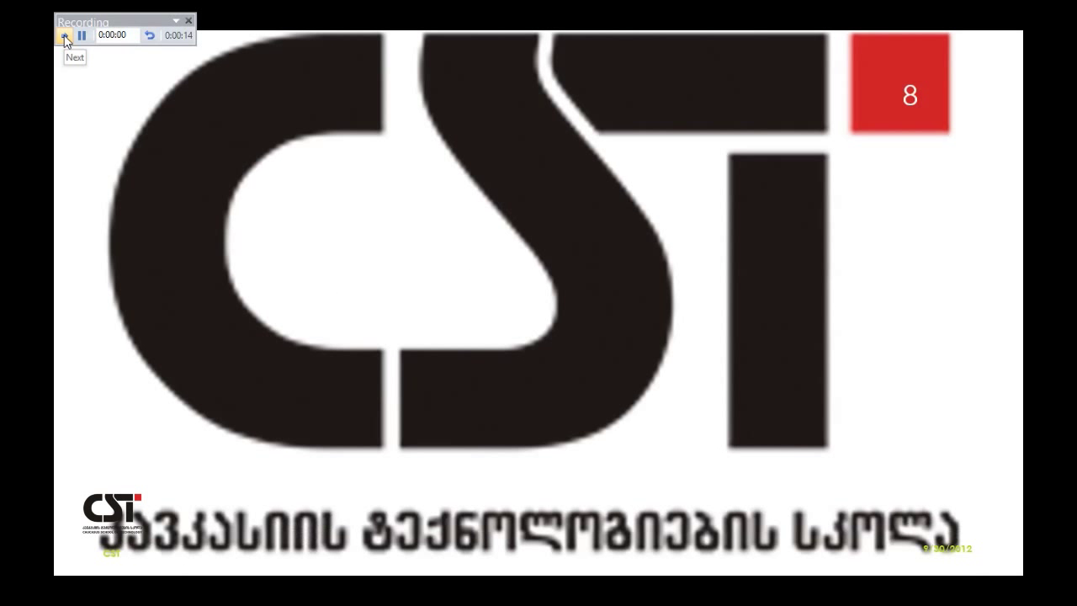
click(65, 38)
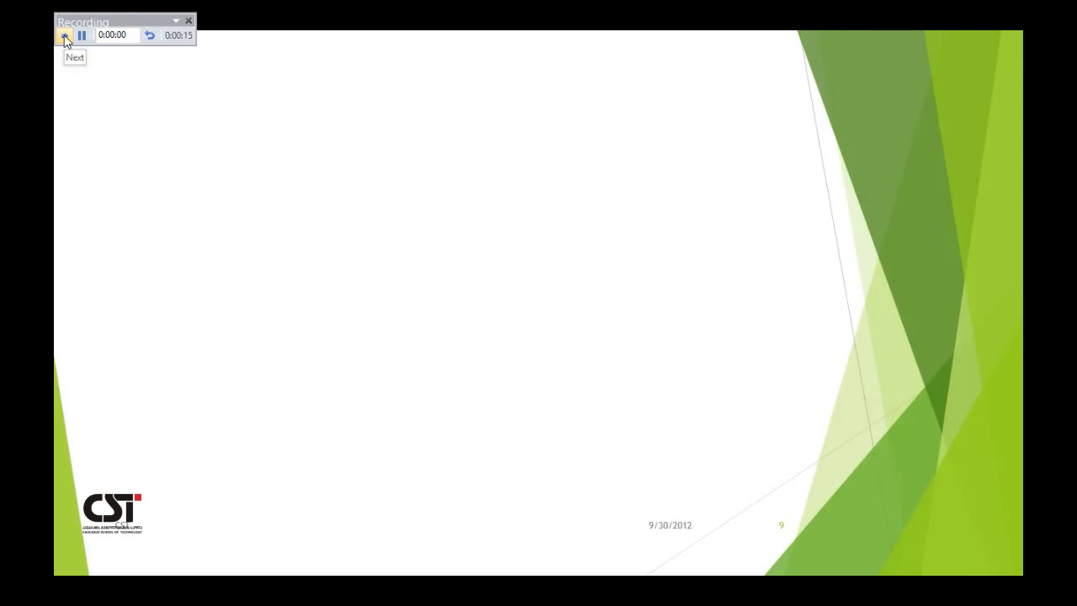
click(65, 38)
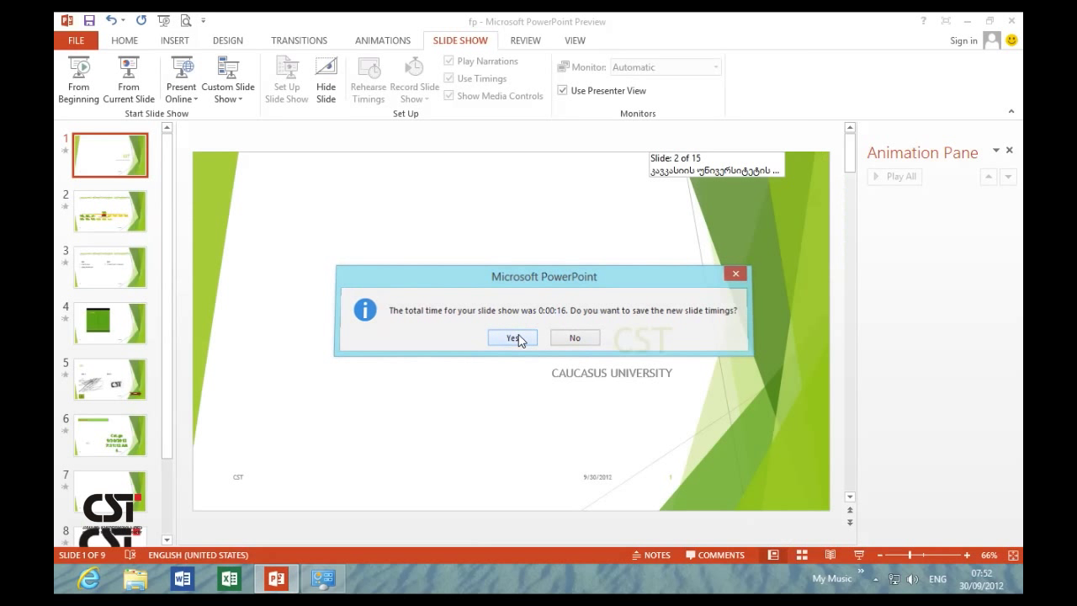
- Save the 0:00:16 timings, play the show briefly, then exit with Esc
click(506, 337)
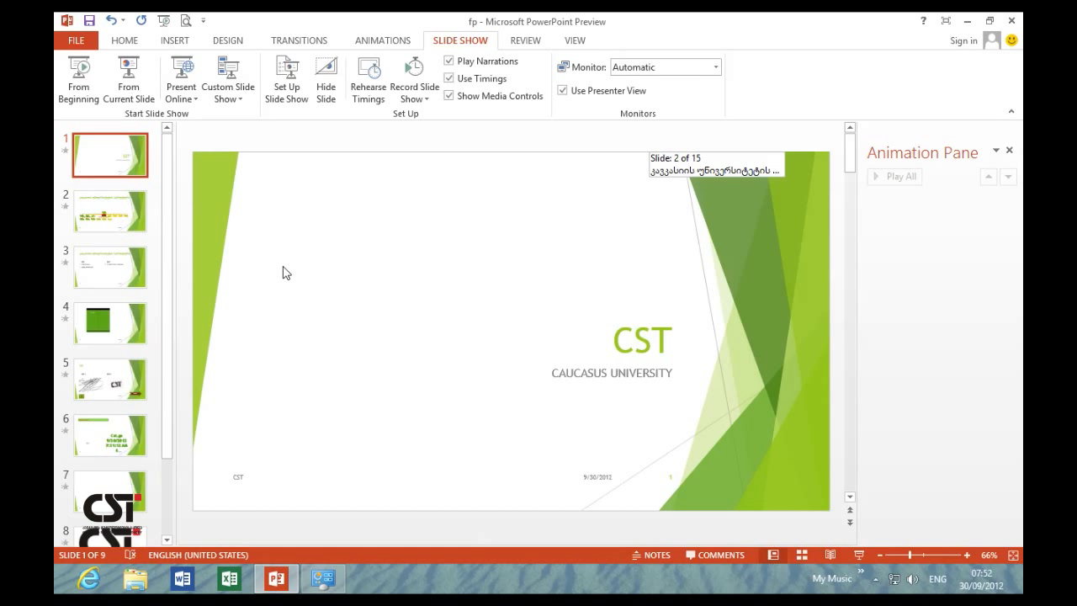
click(860, 556)
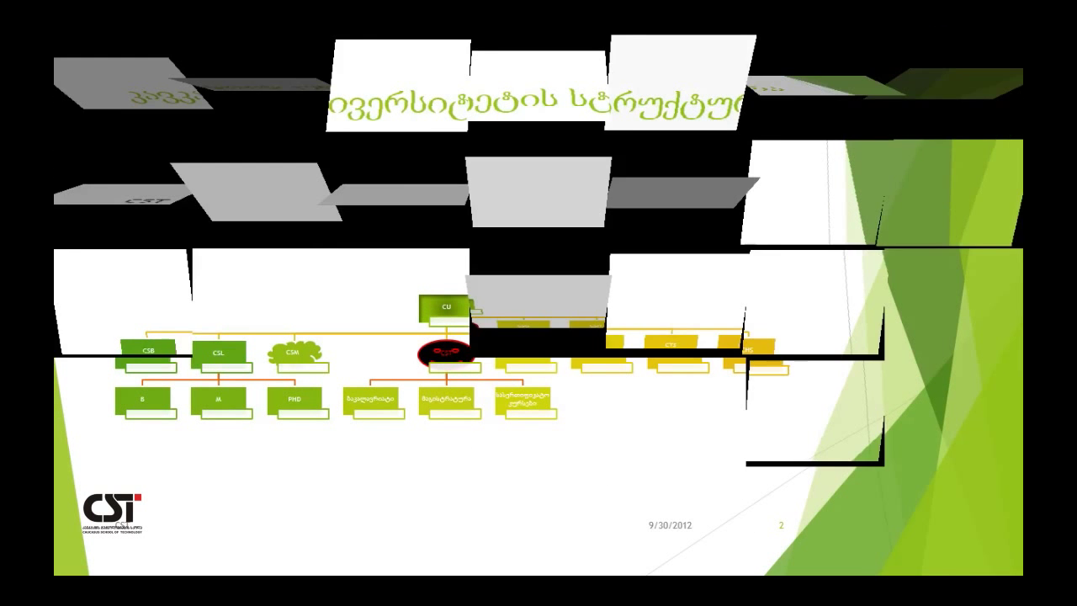
key(Escape)
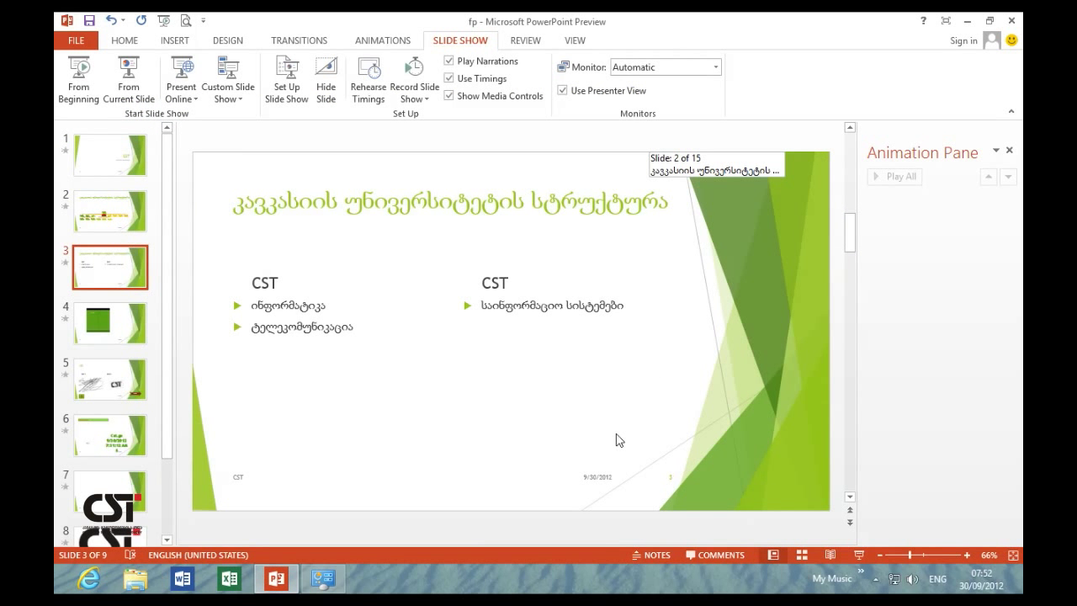
- Read the After times on Transitions: 00:03.79 for slide 1, 00:02.89 for slide 2
click(97, 174)
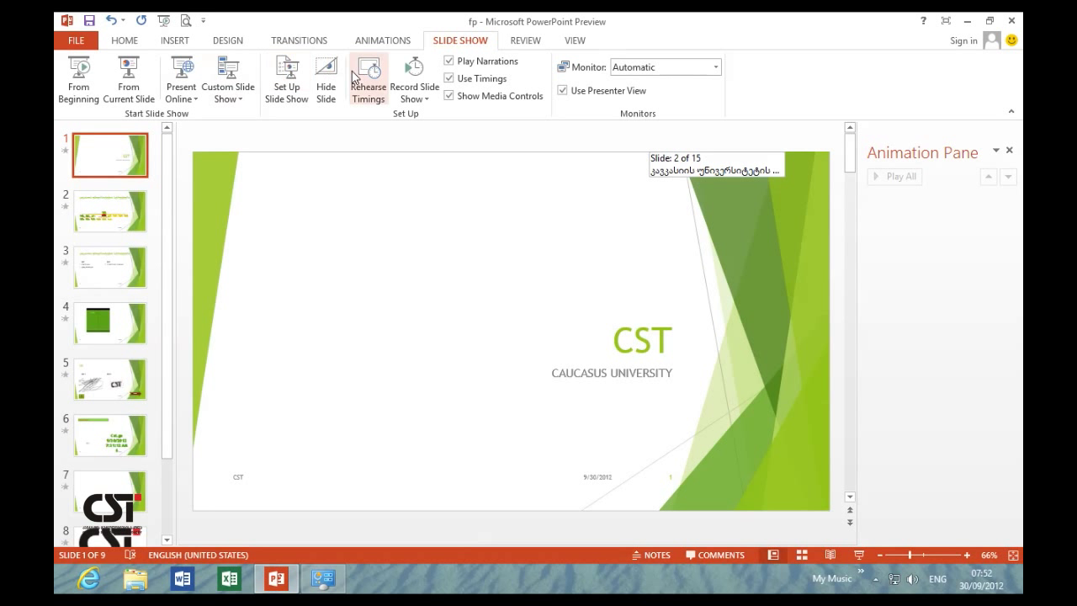
click(317, 43)
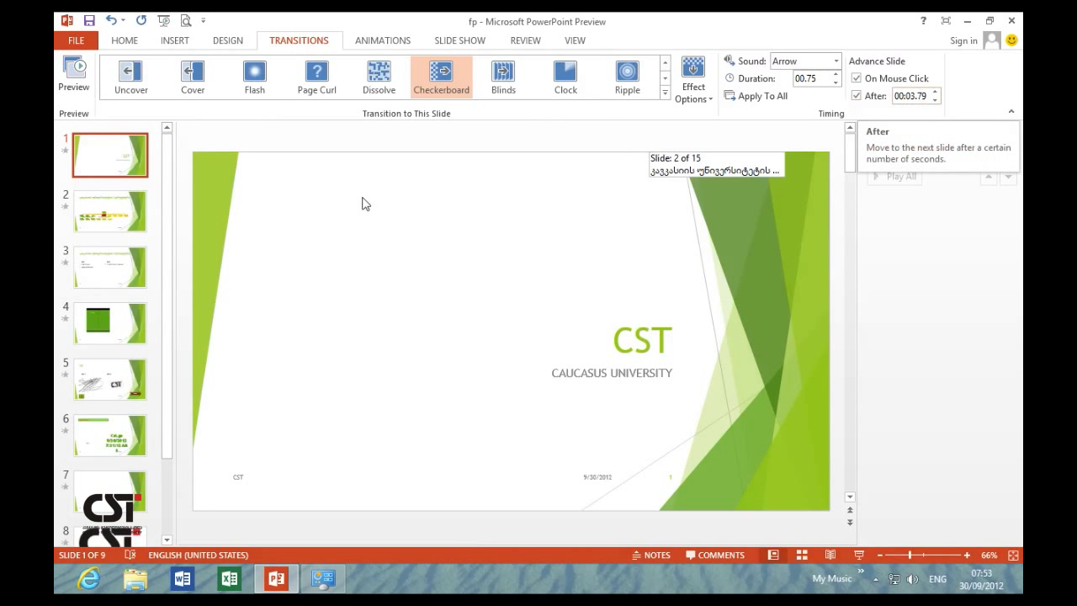
click(95, 210)
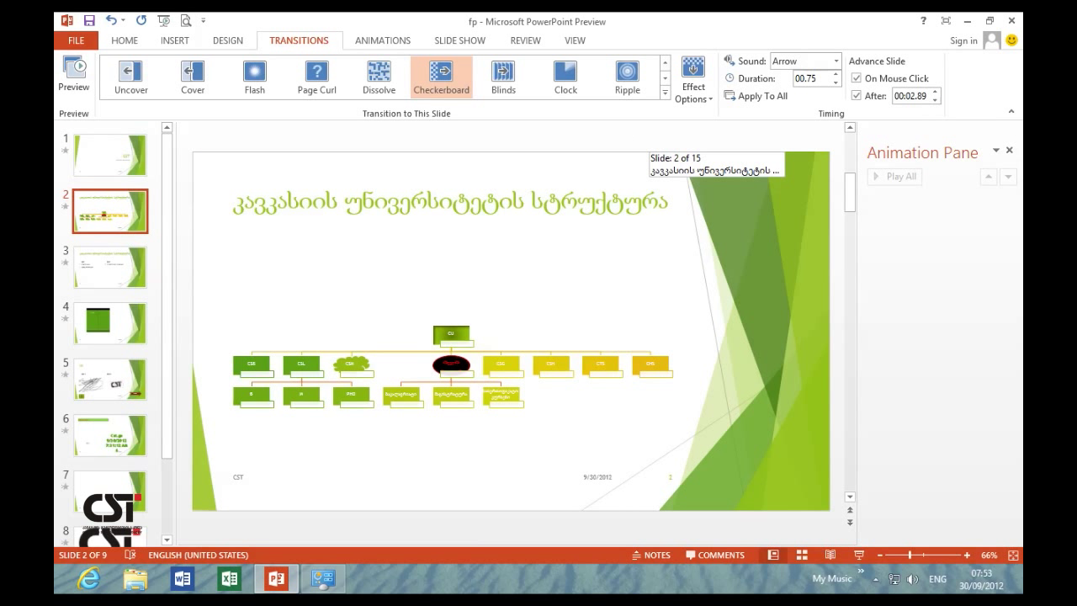
click(461, 42)
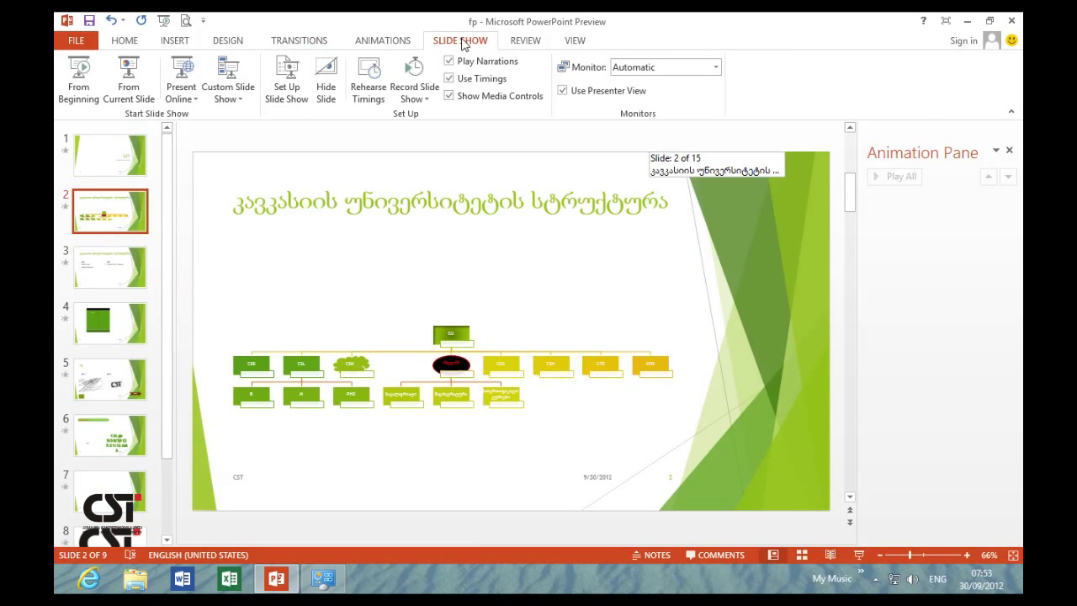
- Start recording from the beginning with both slide timings and narration enabled
click(421, 98)
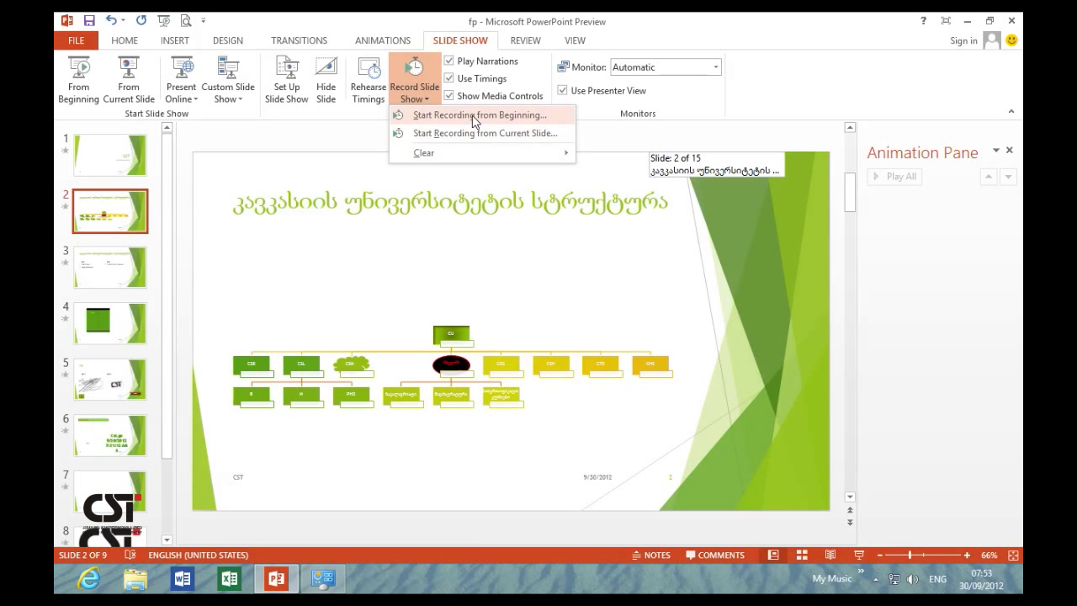
click(474, 117)
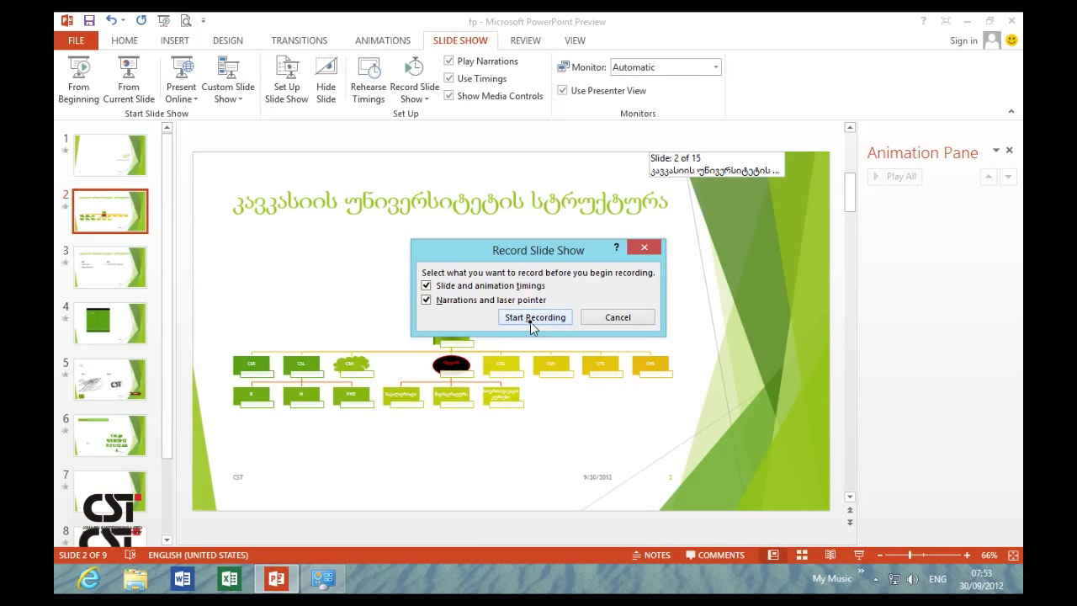
click(530, 321)
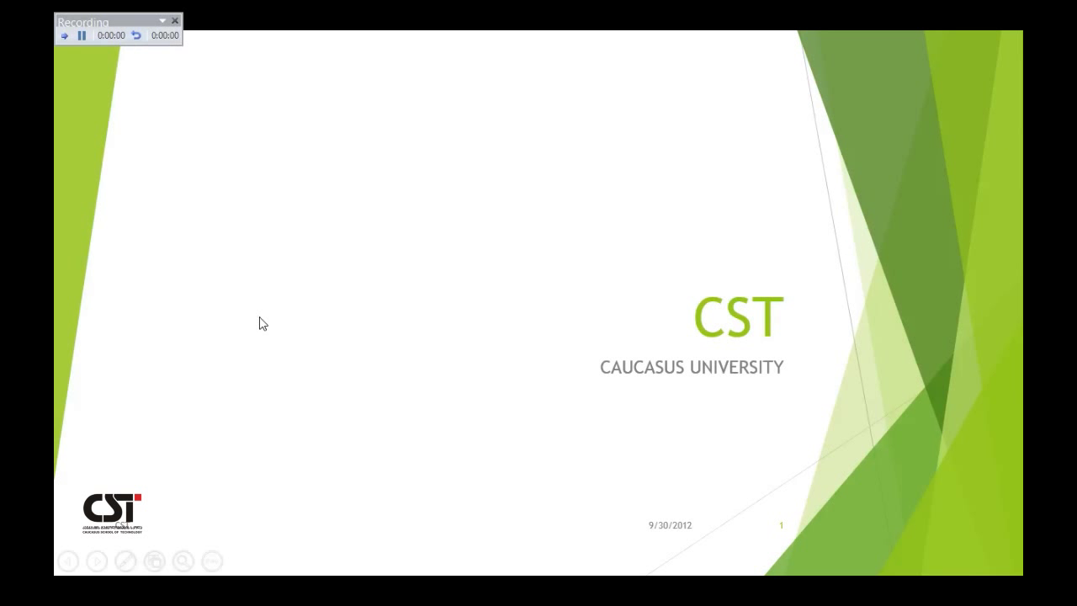
- Narrate while advancing from slide 2 to slide 8, then stop the recording with Esc
click(272, 385)
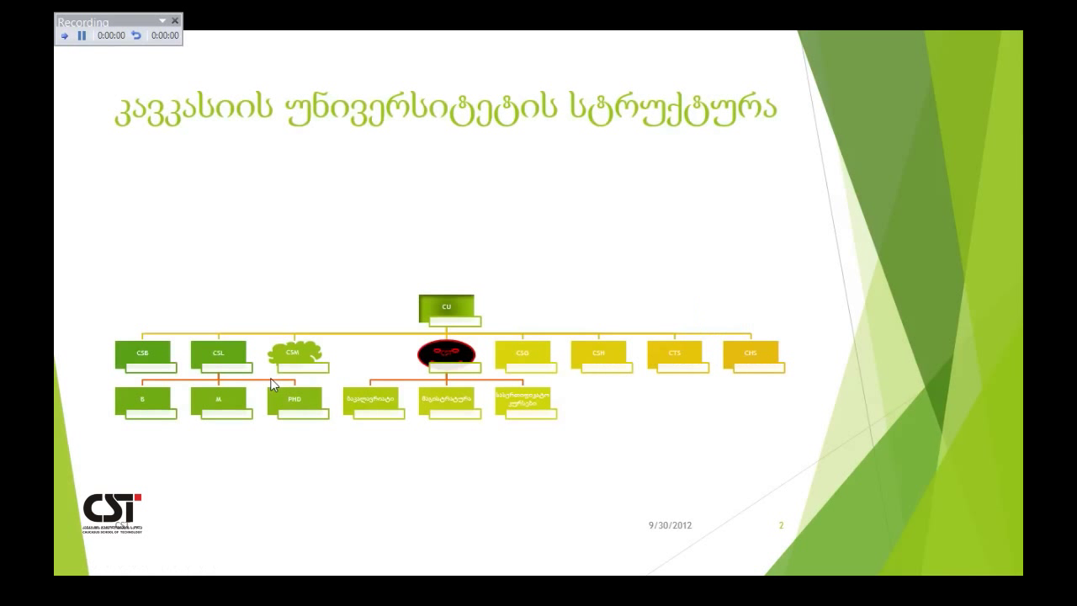
click(826, 482)
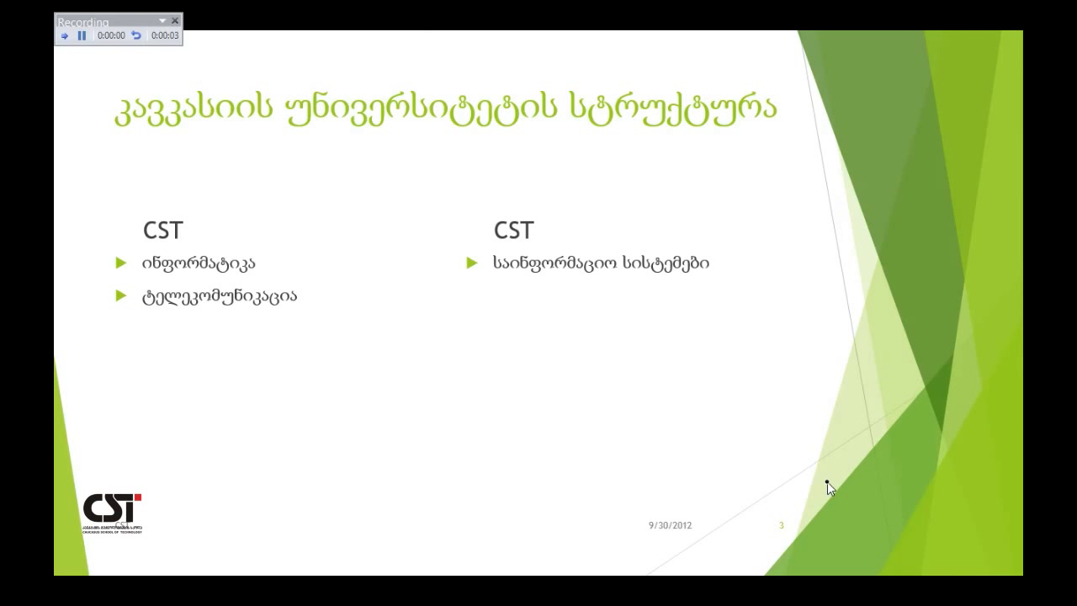
click(827, 481)
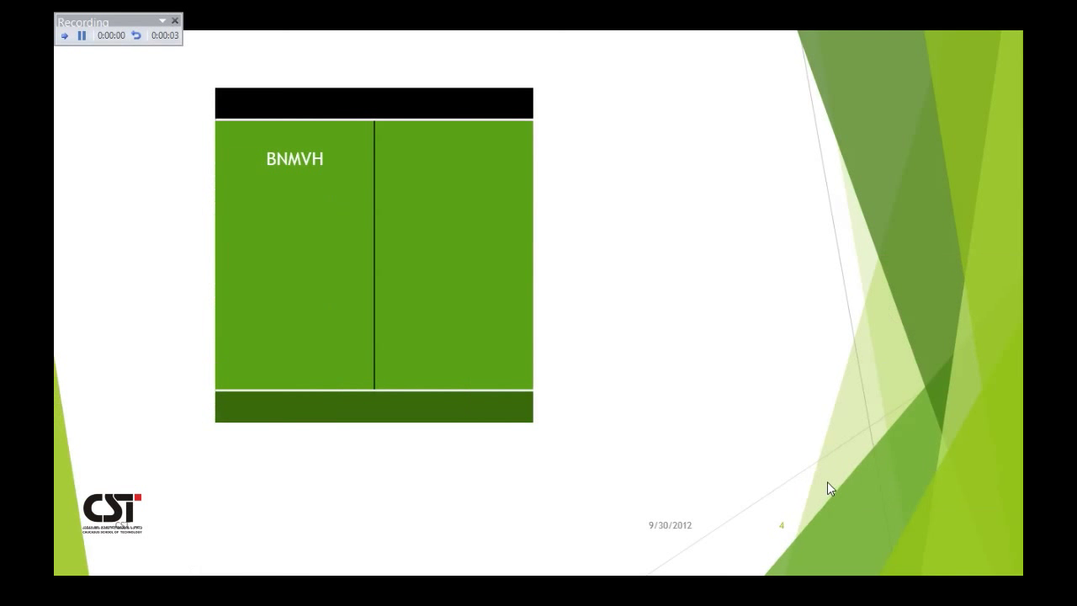
click(828, 482)
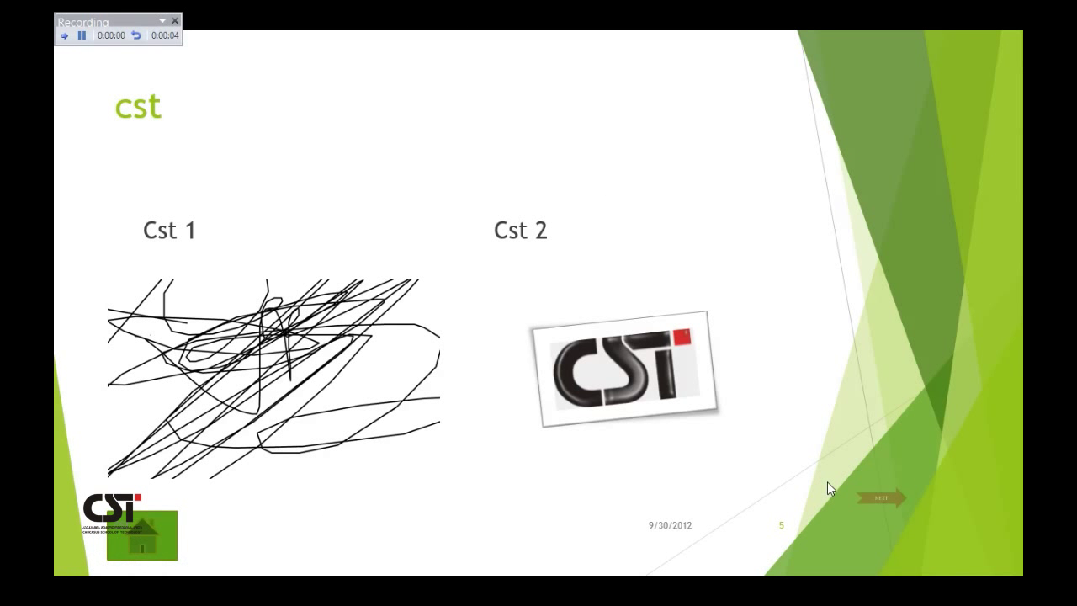
click(827, 481)
click(827, 482)
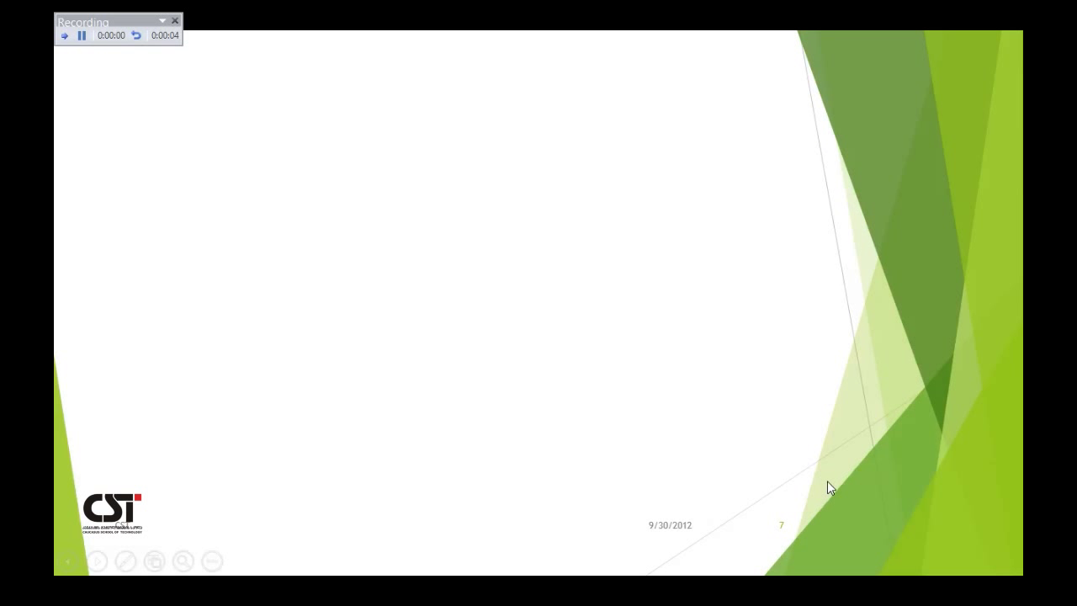
click(828, 482)
key(Escape)
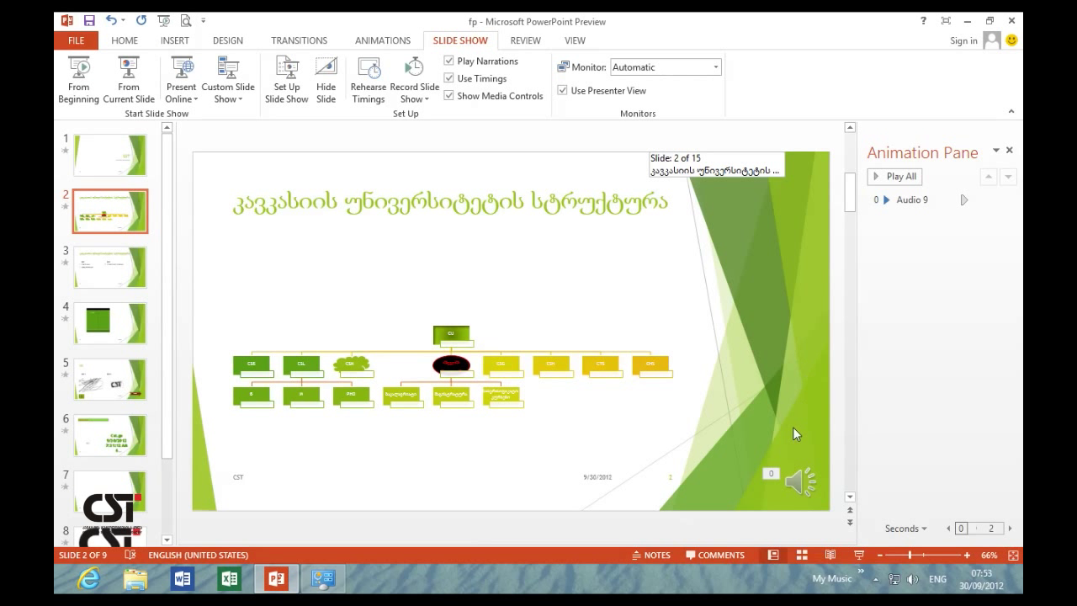
- Play from slide 2 through slide 5 with the volume raised, then exit to editing
click(859, 558)
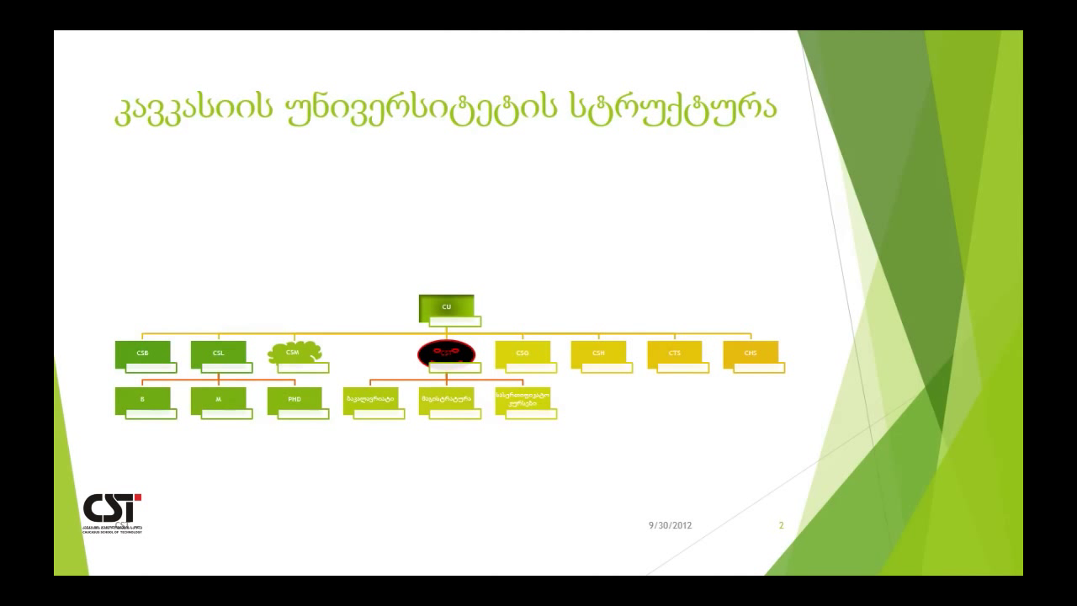
key(Right)
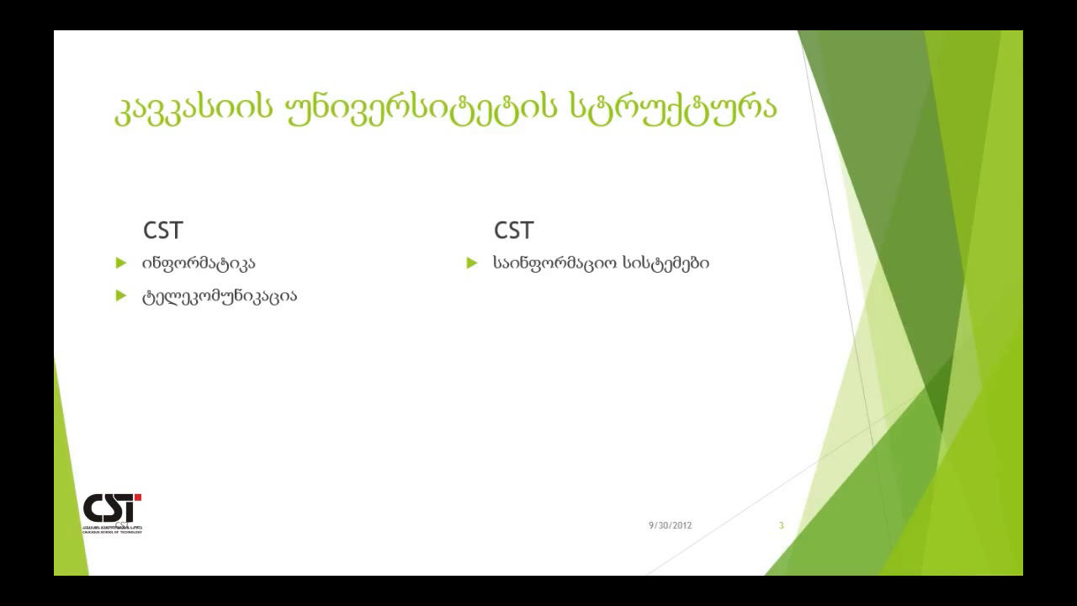
key(Right)
key(XF86AudioRaiseVolume)
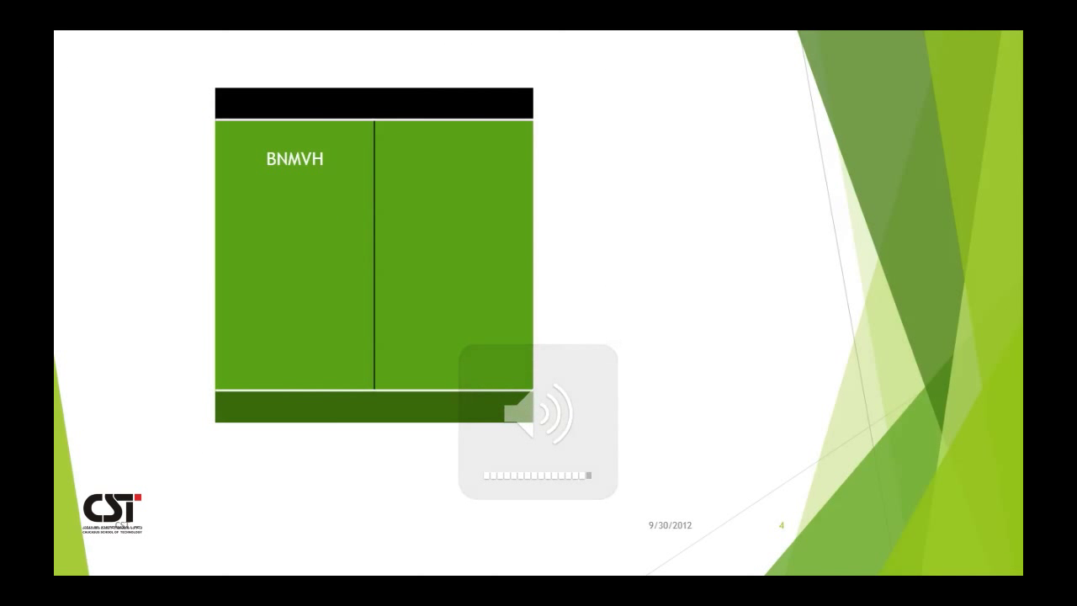
key(Right)
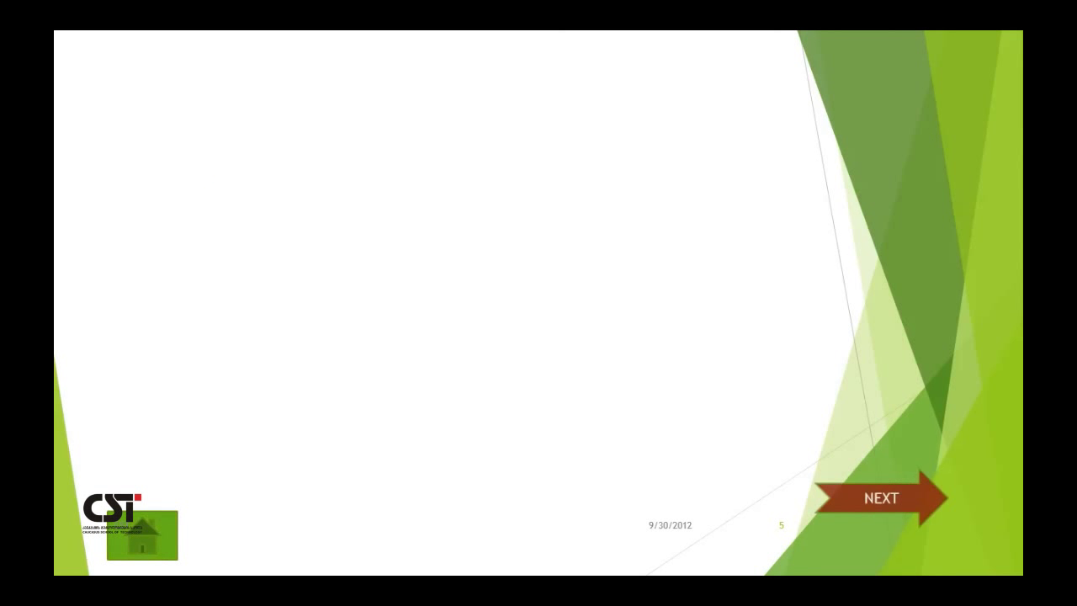
key(Escape)
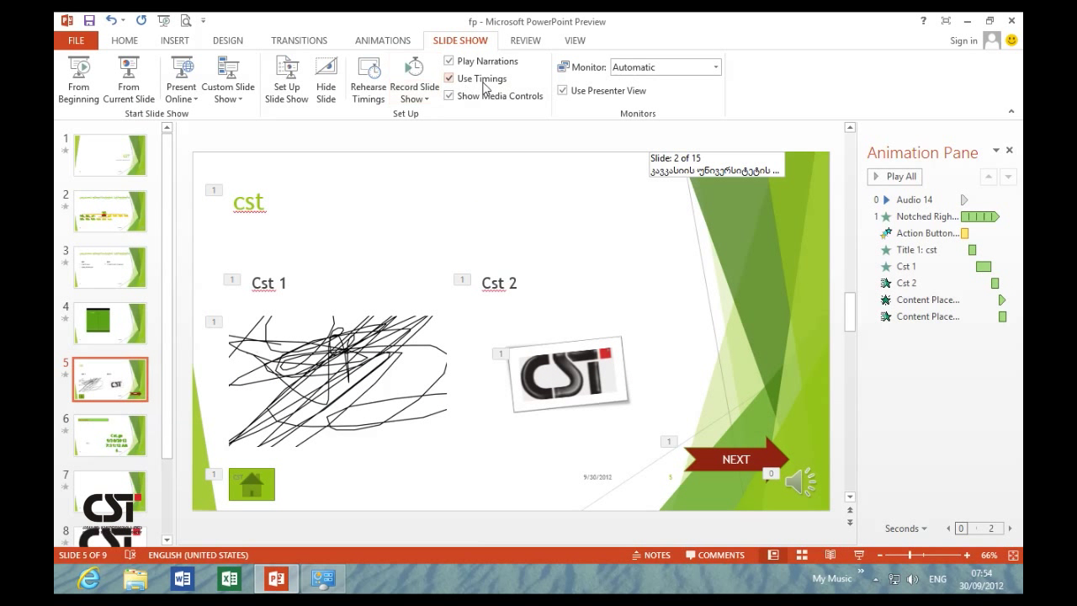
- Preview the deck in Outline, Slide Sorter and Notes Page views, then switch to Reading View
click(576, 42)
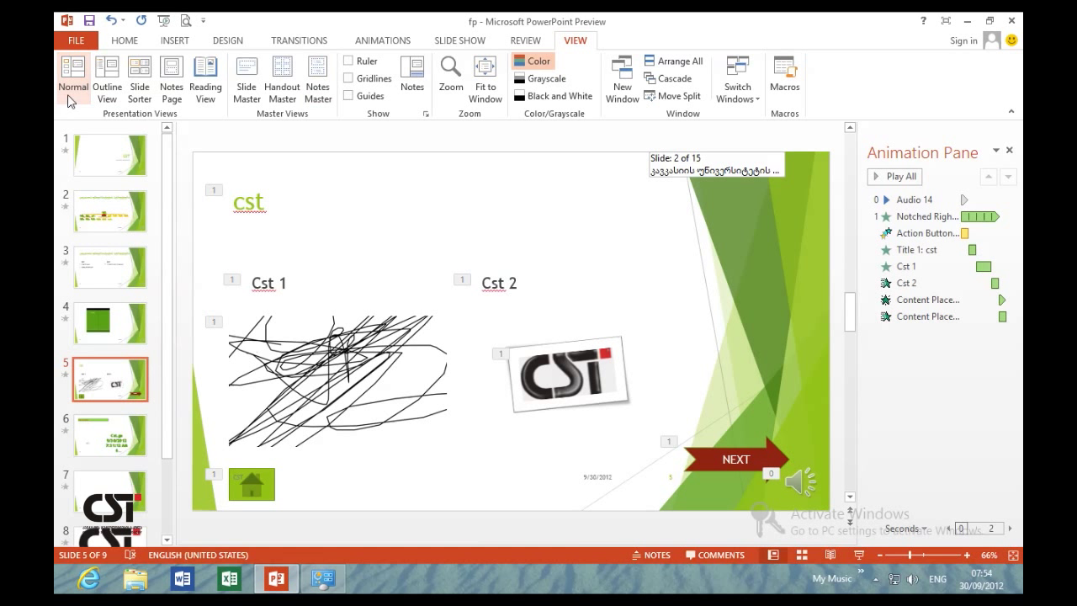
click(107, 94)
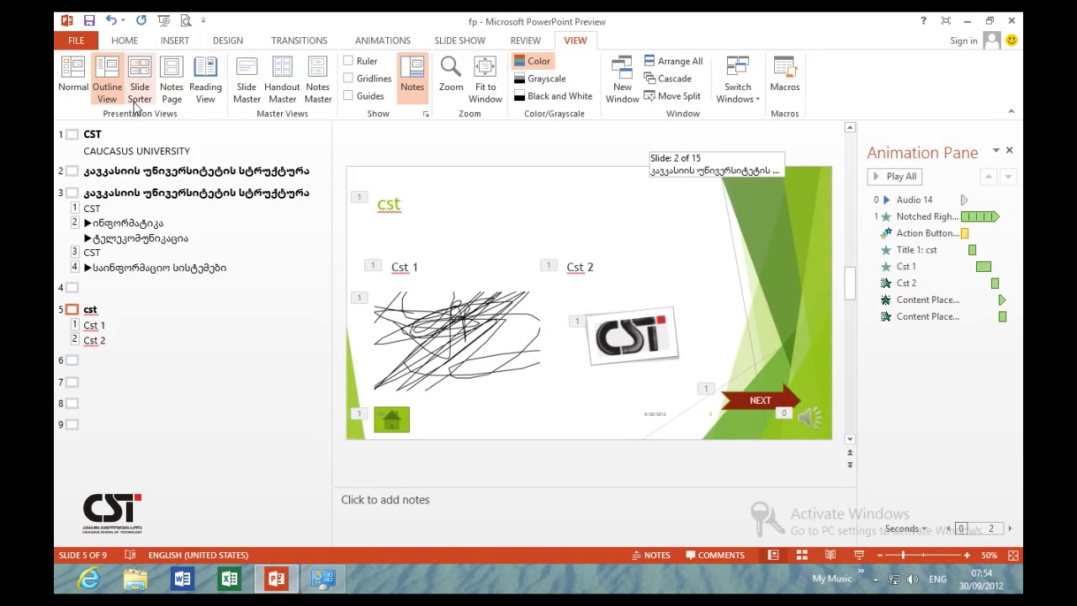
click(139, 91)
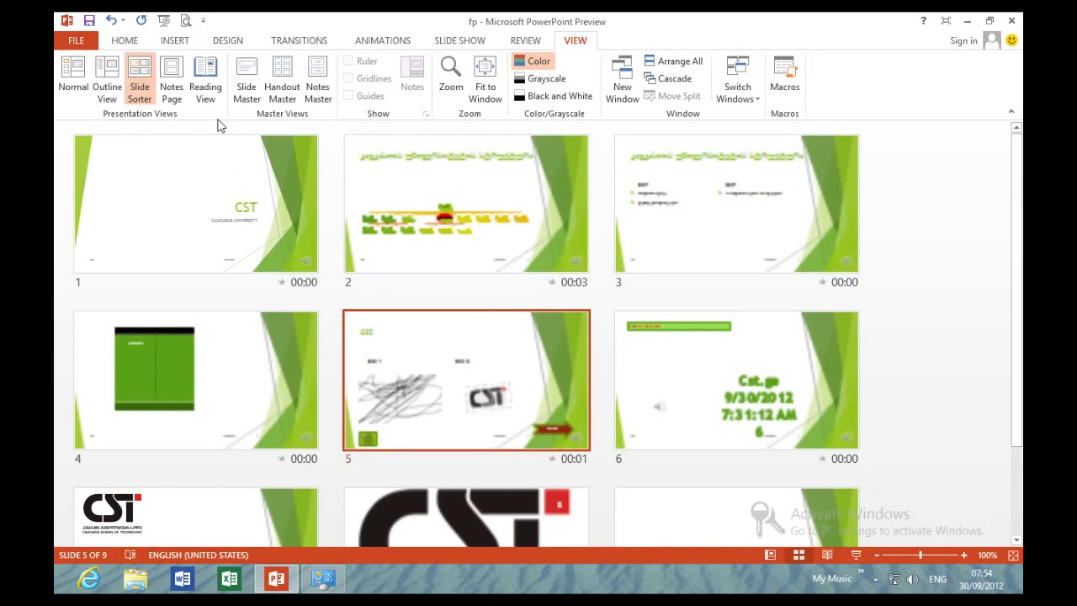
click(172, 90)
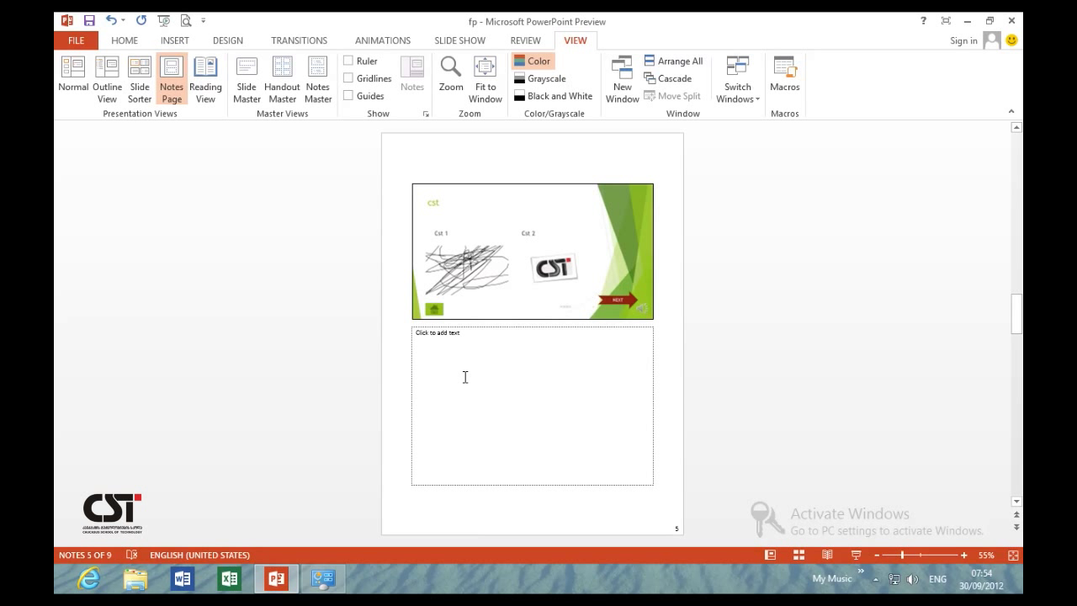
click(202, 86)
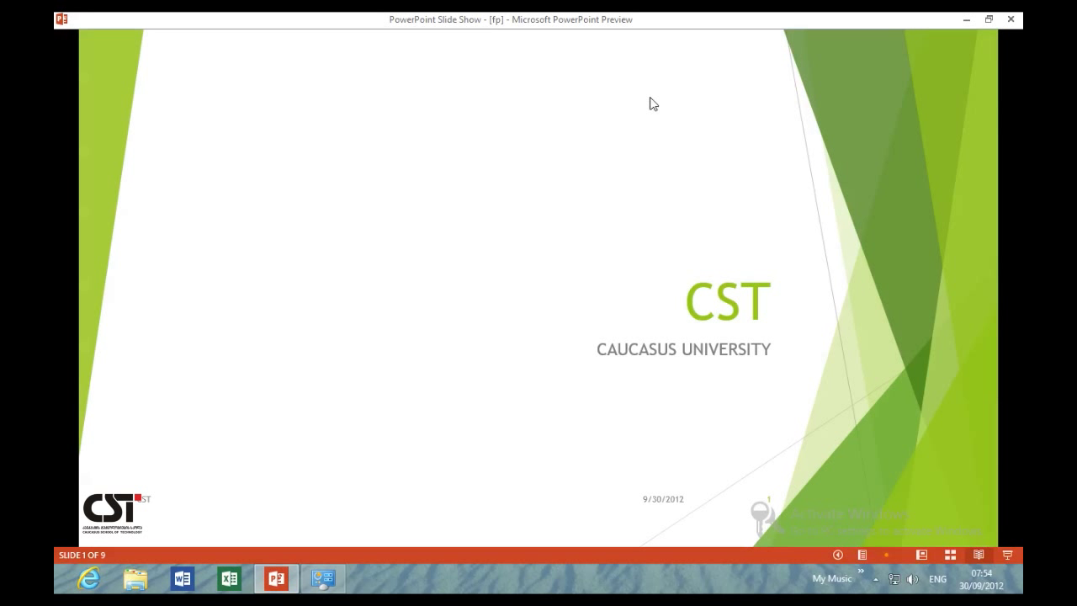
- Page through slides 2–5 in Reading View without saving, then exit back to the editor
click(1011, 18)
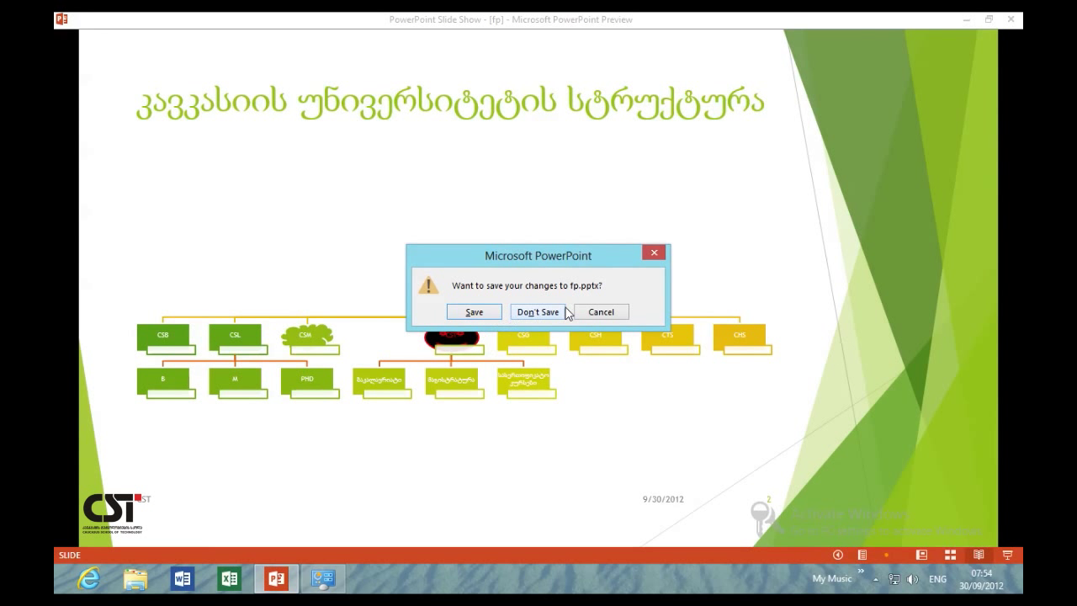
click(579, 312)
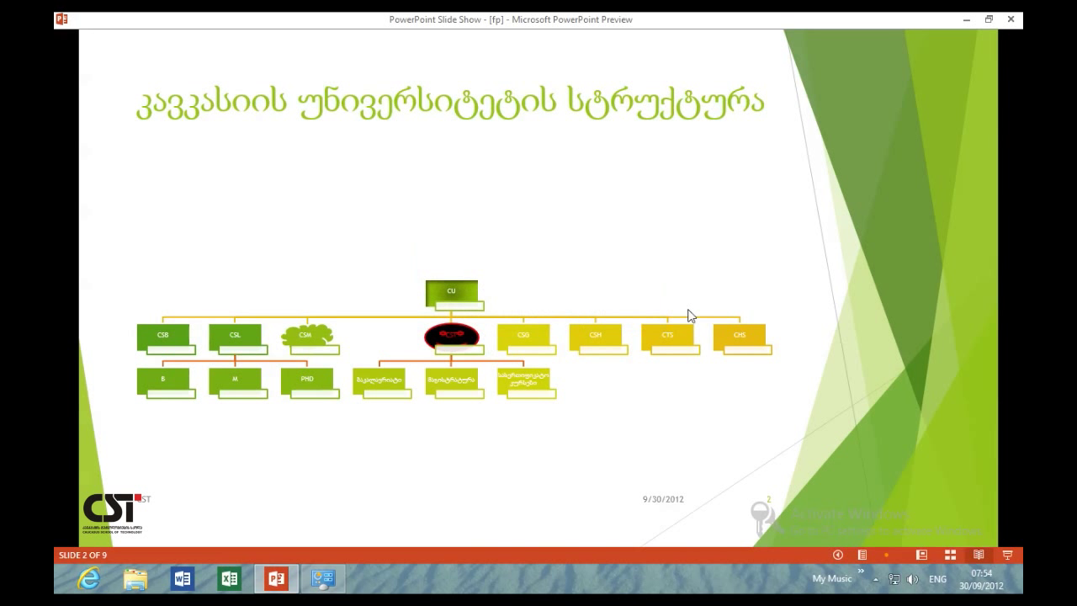
click(692, 416)
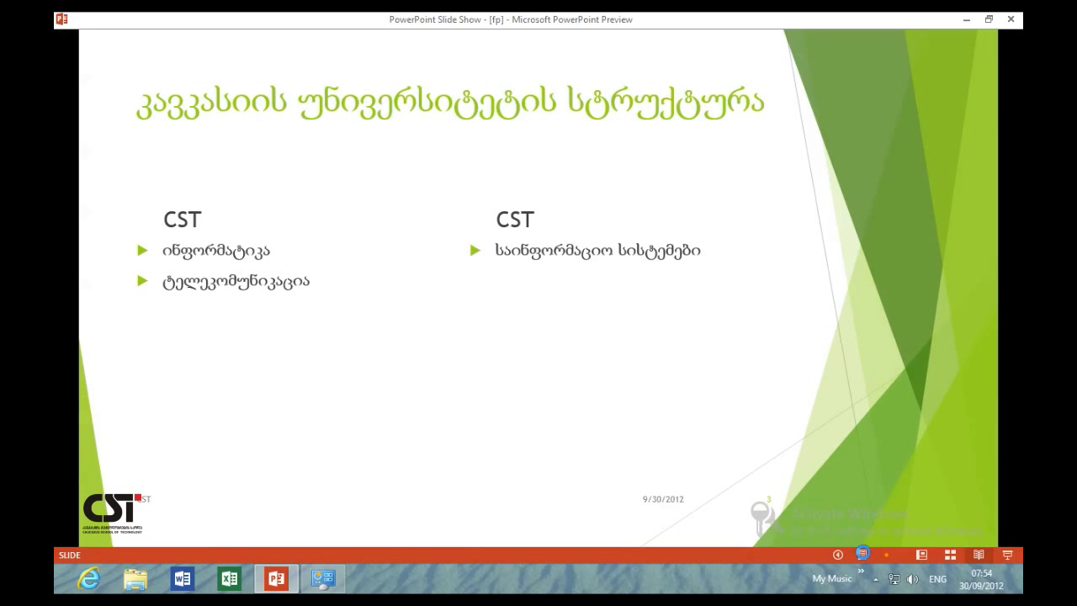
click(838, 556)
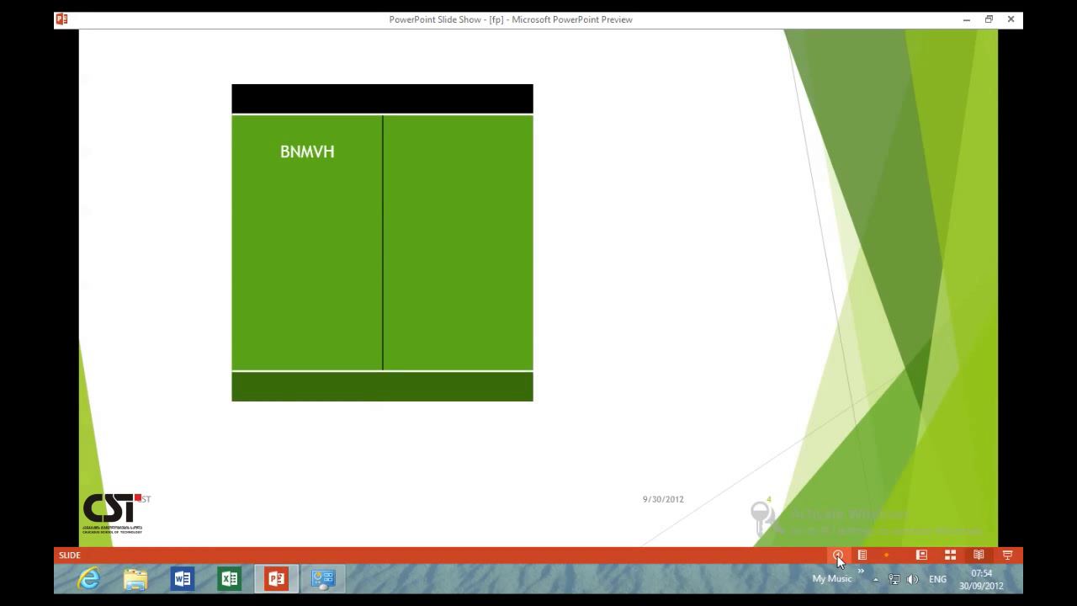
click(863, 558)
click(863, 558)
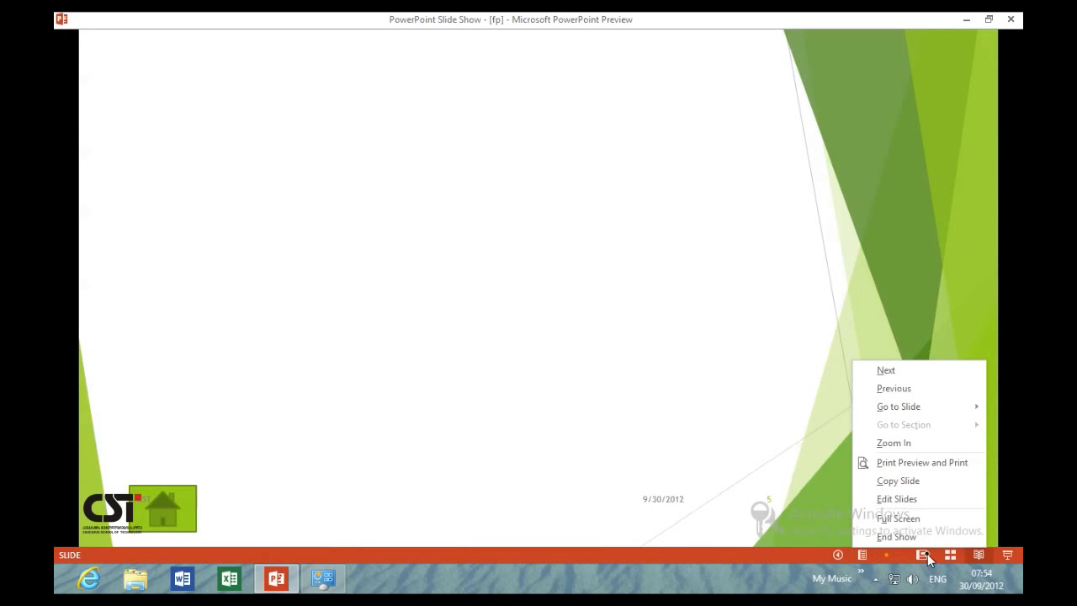
click(947, 560)
click(954, 554)
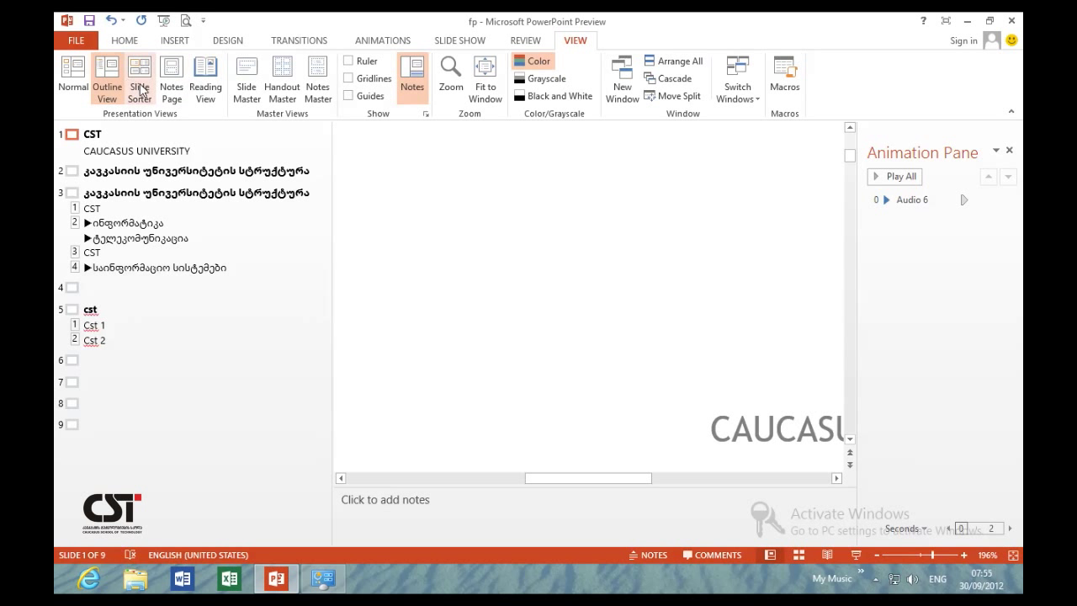
- Return to Normal view without the Animation Pane, zoom to 68%, and open Slide Master
click(73, 78)
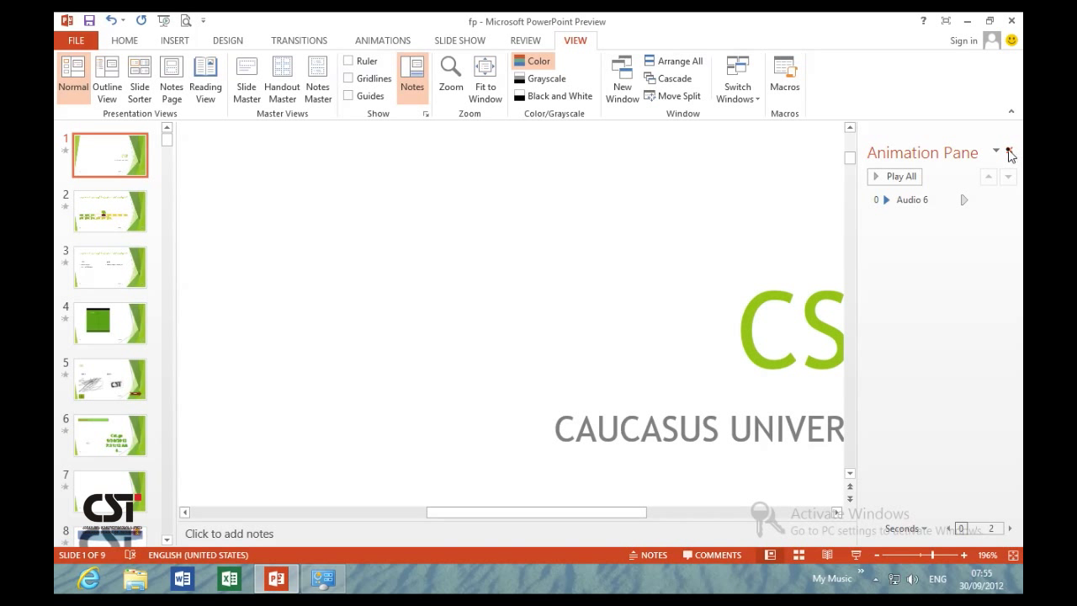
click(1010, 151)
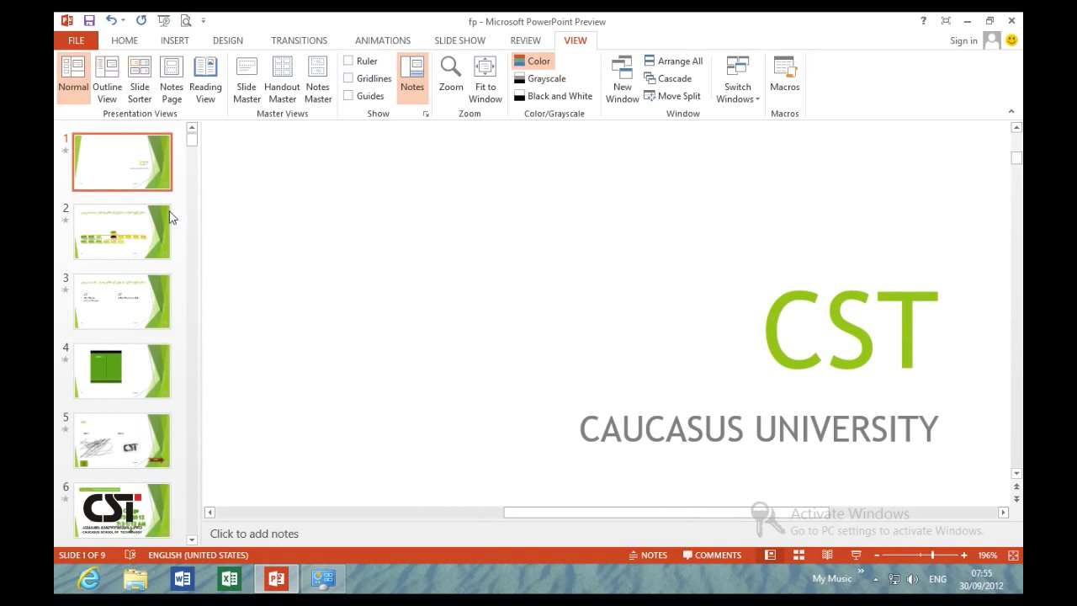
click(916, 562)
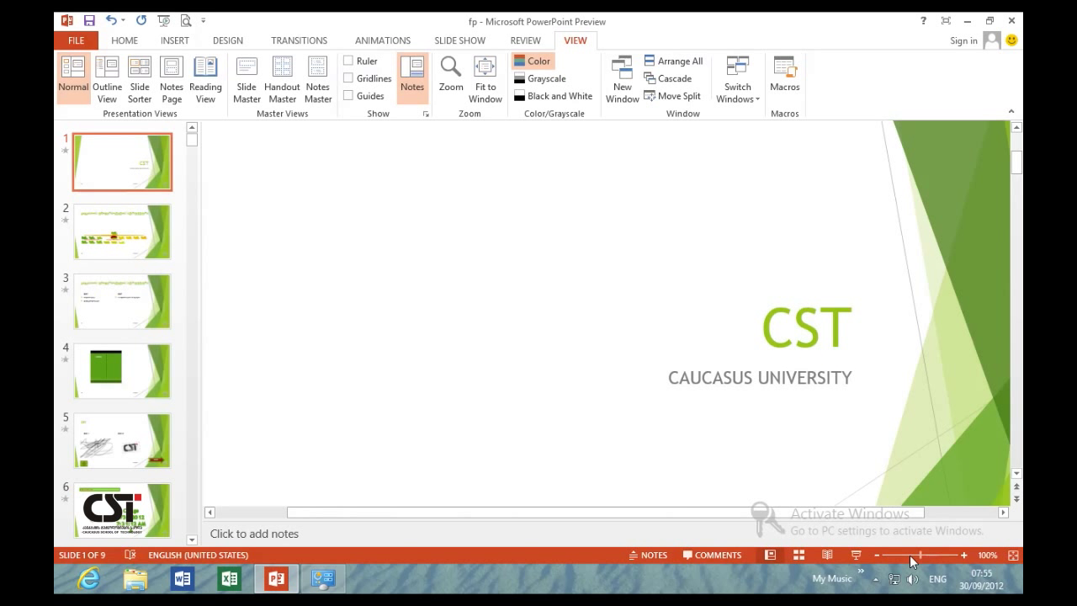
click(908, 555)
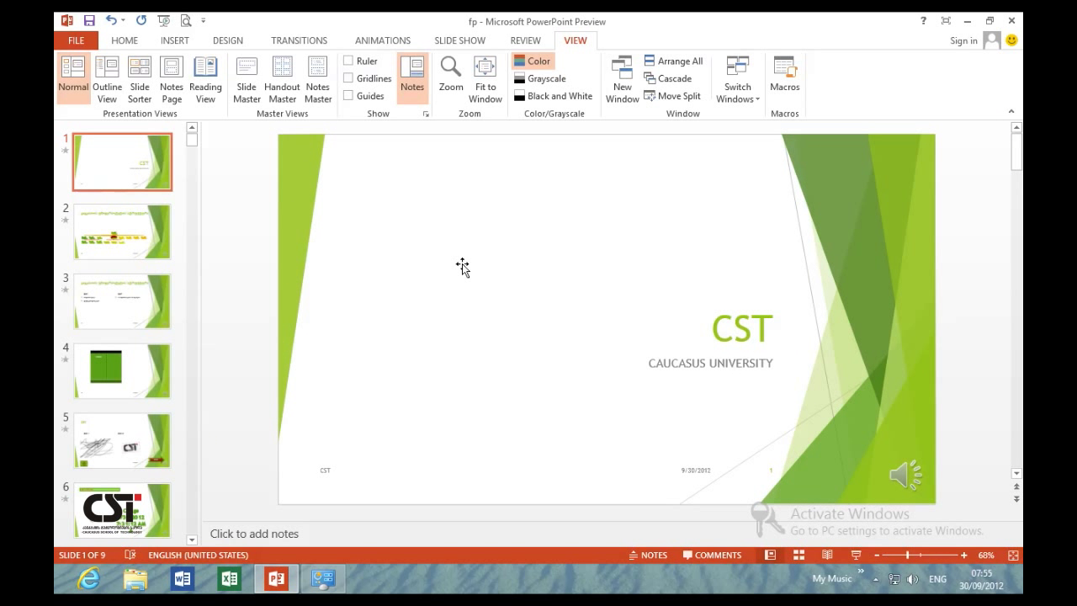
click(246, 88)
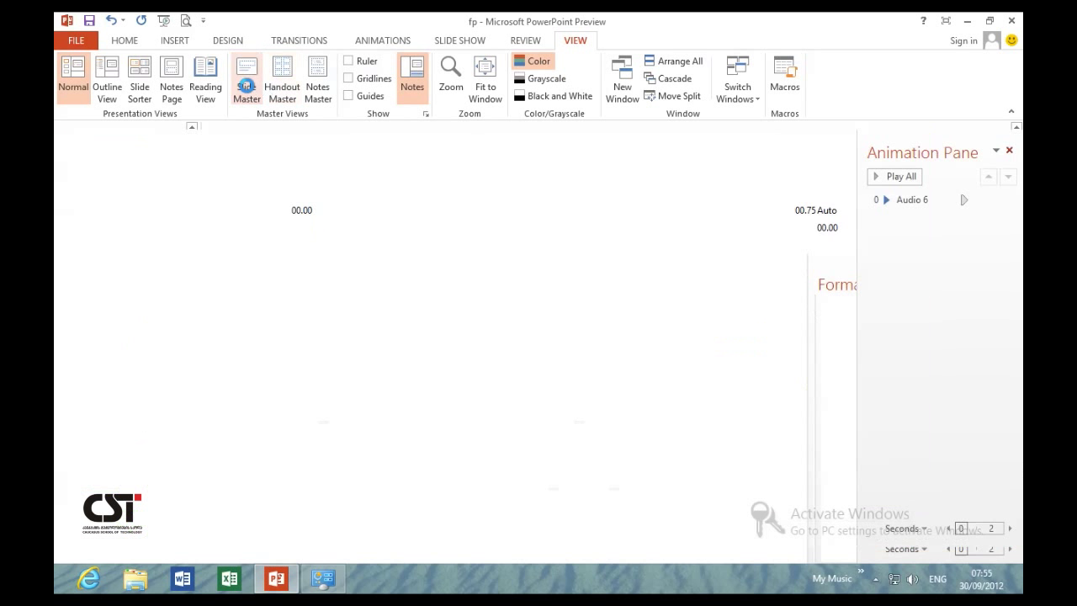